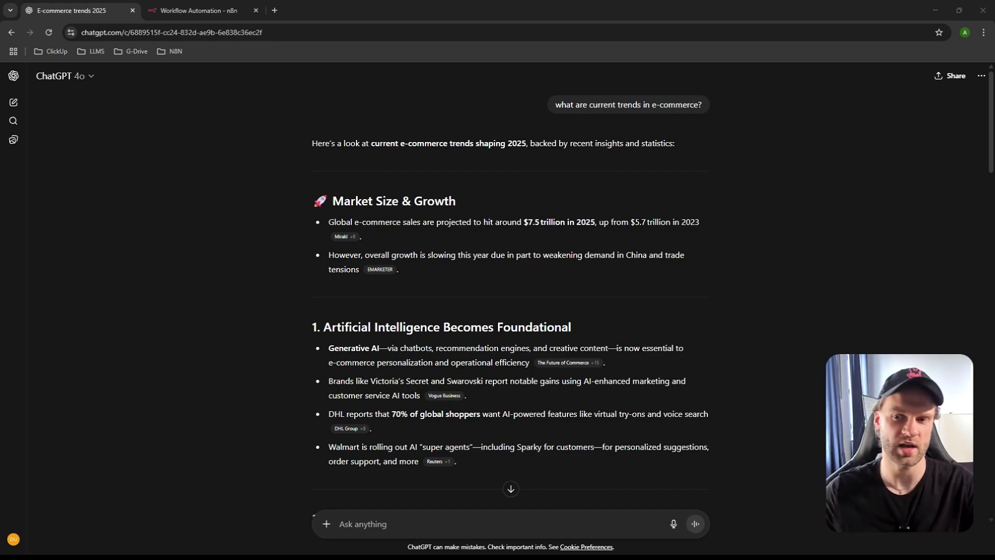
- Add an AI Agent node after the chat-message trigger in the new n8n workflow
{"action": "left_click_drag", "start_coordinate": [552, 104], "coordinate": [710, 119]}
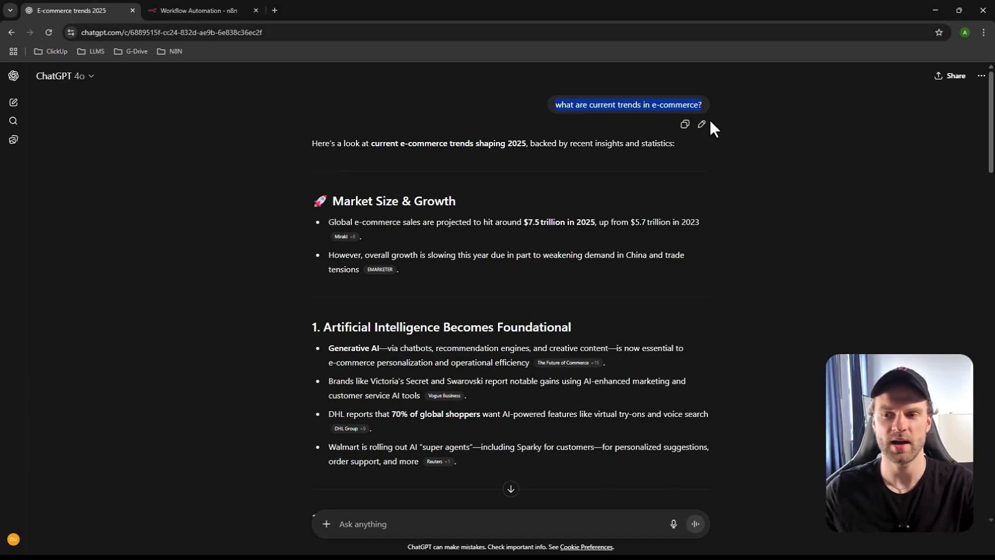
{"action": "left_click", "coordinate": [568, 117]}
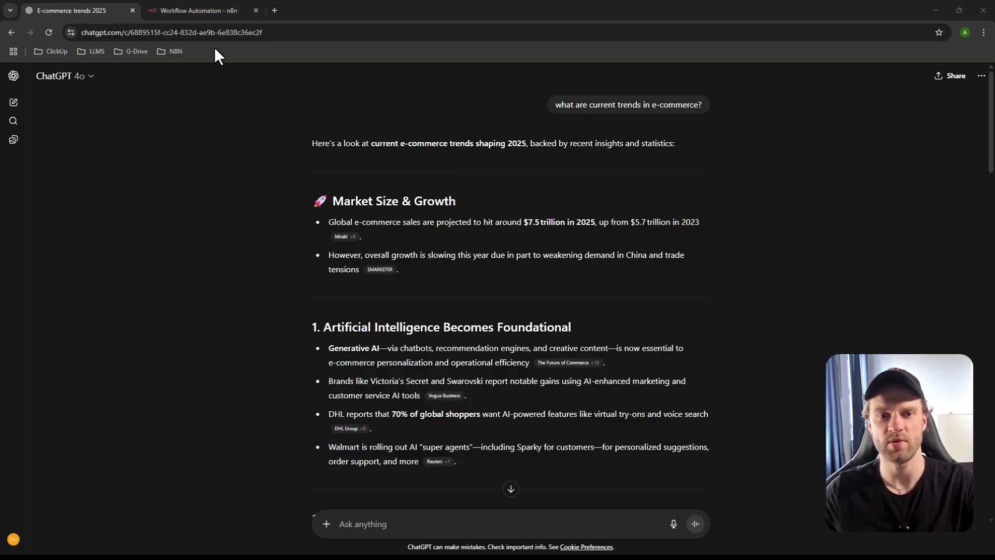
{"action": "left_click", "coordinate": [228, 10]}
{"action": "right_click", "coordinate": [455, 201]}
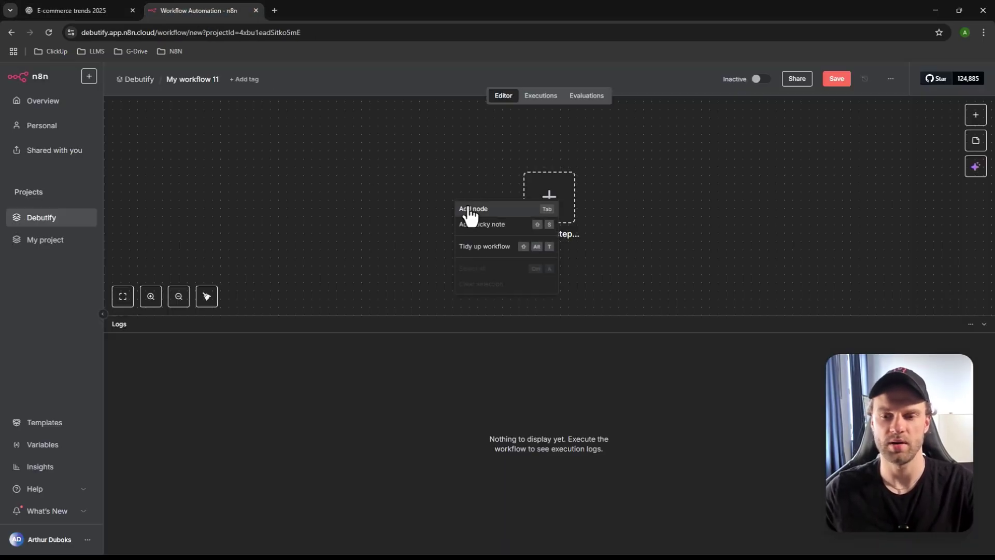
{"action": "left_click", "coordinate": [492, 209]}
{"action": "type", "text": "ai ag"}
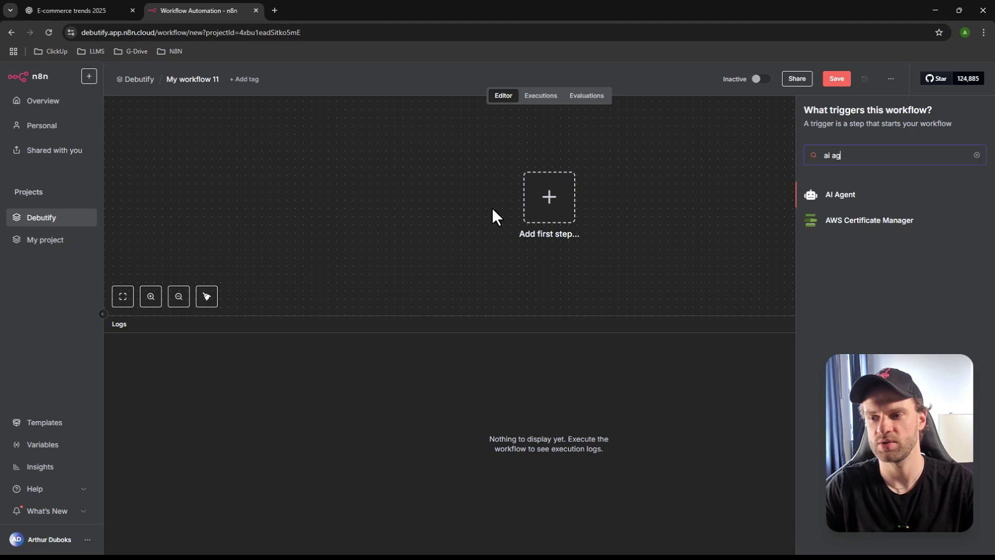
{"action": "left_click", "coordinate": [849, 199]}
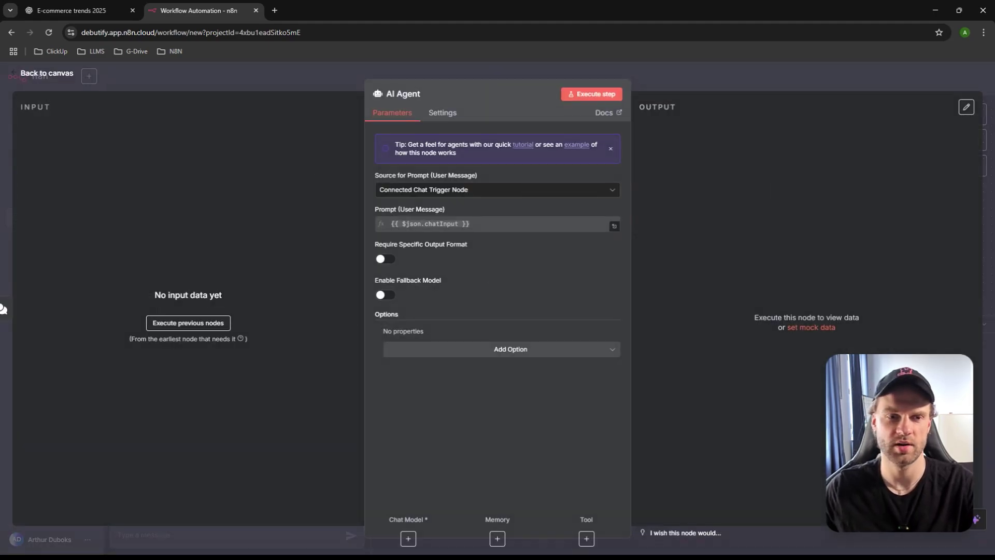
{"action": "left_click", "coordinate": [63, 81]}
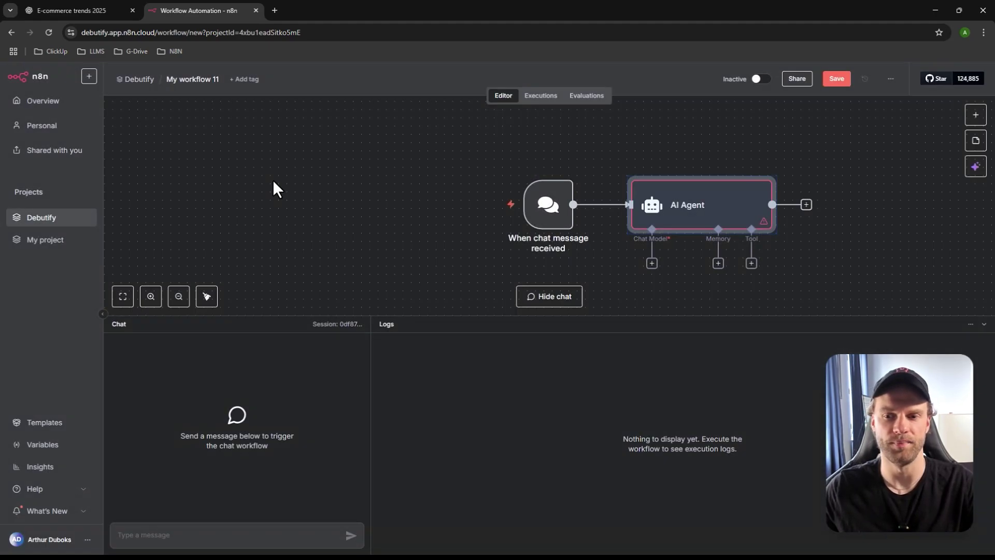
- Connect an OpenAI Chat Model as the AI Agent's chat model and reposition it
{"action": "left_click", "coordinate": [652, 264]}
{"action": "type", "text": "open"}
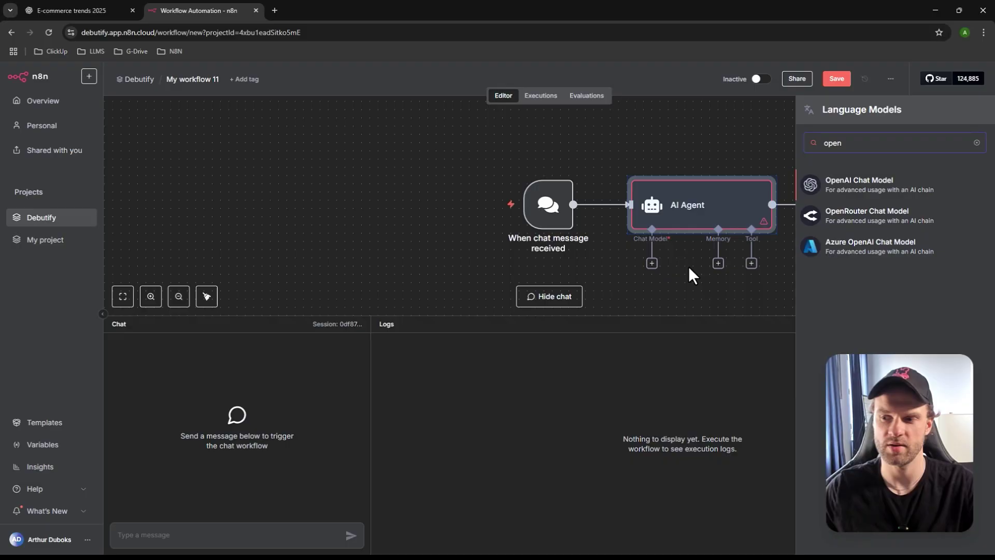
{"action": "left_click", "coordinate": [880, 186]}
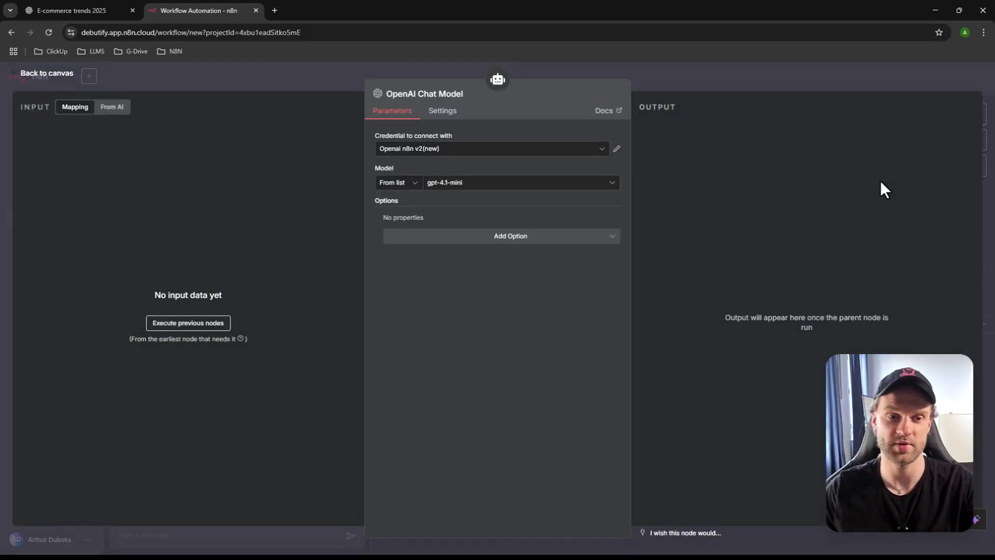
{"action": "left_click", "coordinate": [47, 73]}
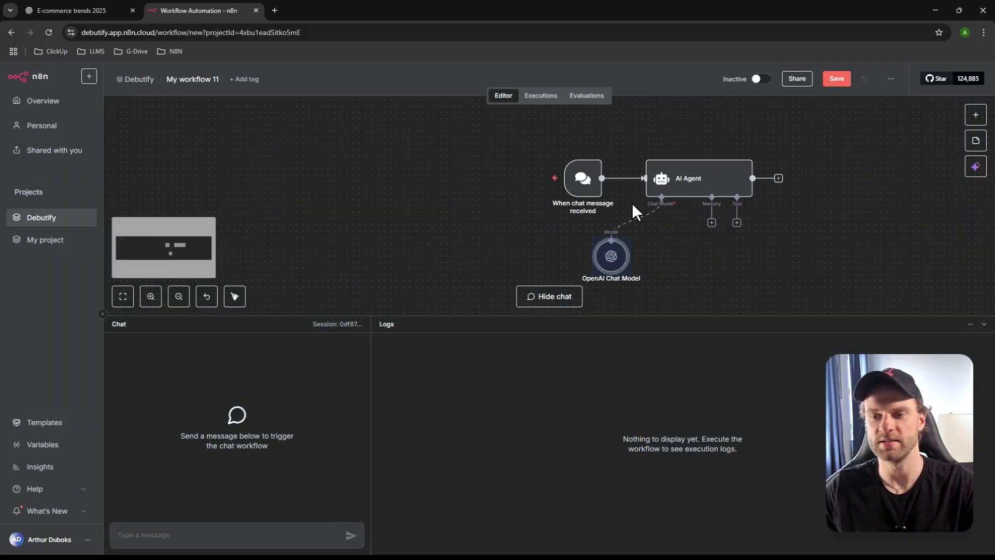
{"action": "scroll", "coordinate": [623, 252], "scroll_direction": "right", "scroll_amount": 5}
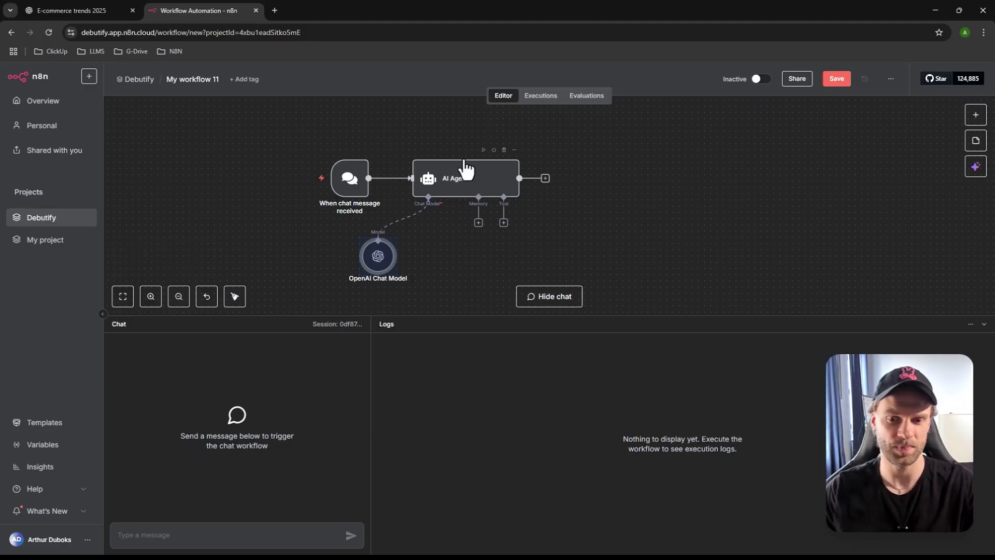
{"action": "mouse_move", "coordinate": [381, 266]}
{"action": "left_mouse_down"}
{"action": "mouse_move", "coordinate": [399, 258]}
{"action": "mouse_move", "coordinate": [369, 273]}
{"action": "mouse_move", "coordinate": [382, 267]}
{"action": "left_mouse_up"}
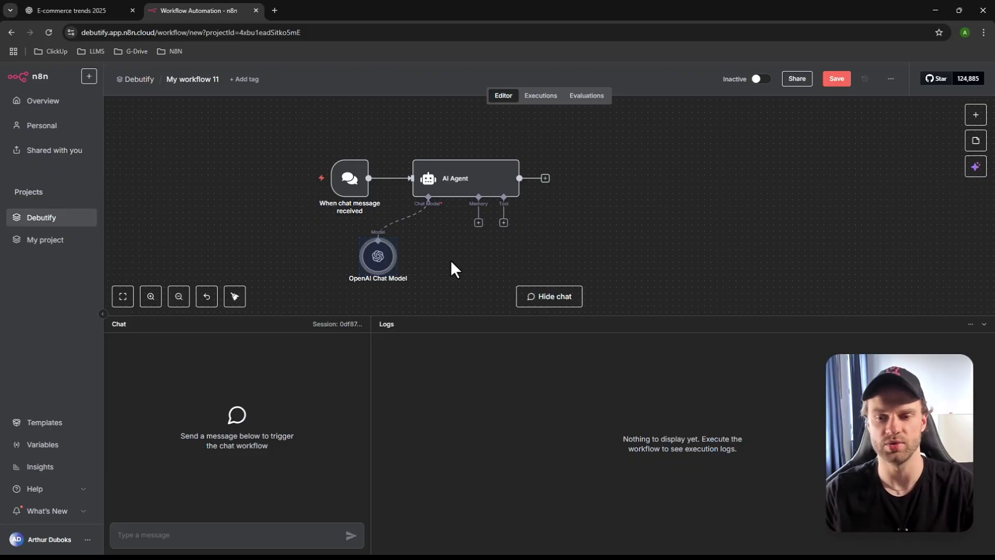
- Attach an MCP Client tool to the AI Agent, positioned up-right of the agent
{"action": "left_click", "coordinate": [503, 223]}
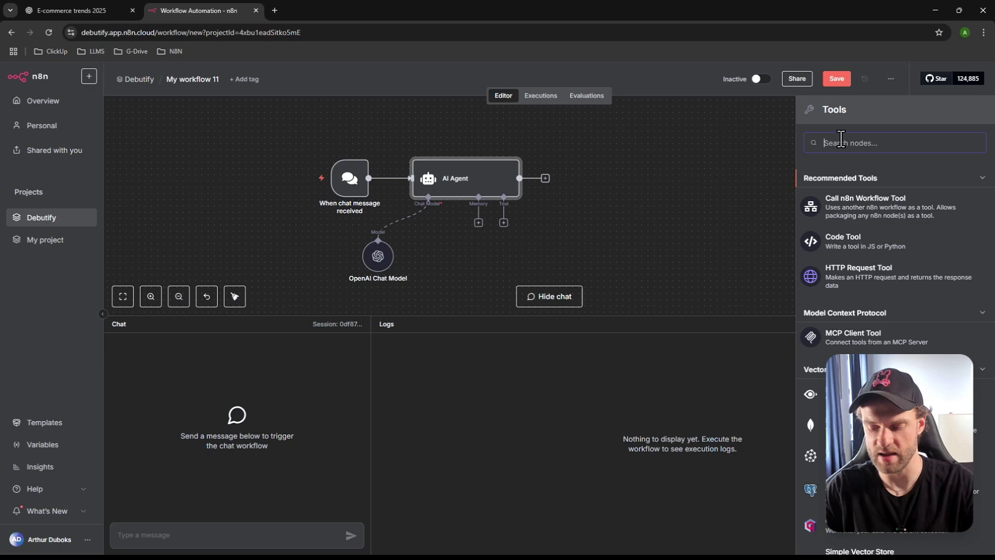
{"action": "type", "text": "mcp"}
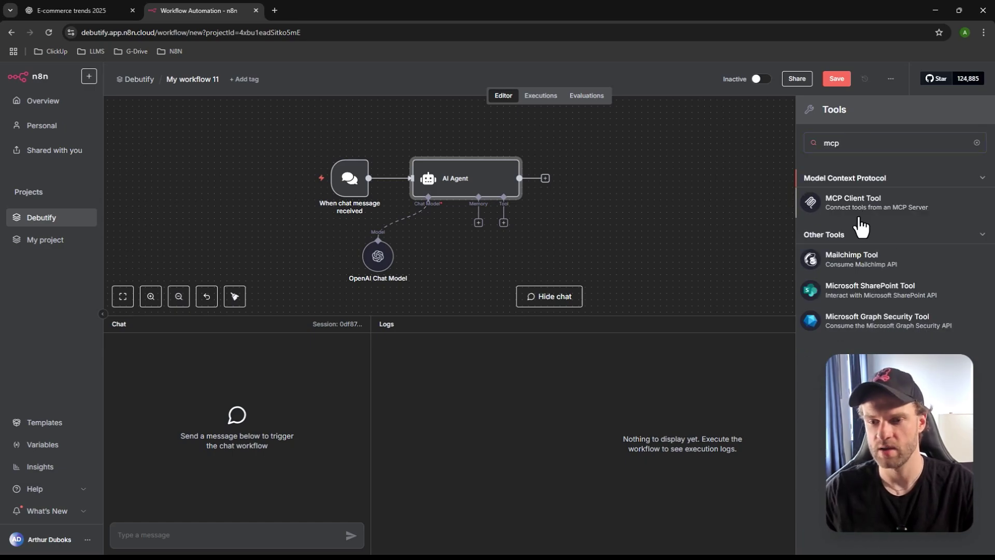
{"action": "left_click", "coordinate": [860, 218]}
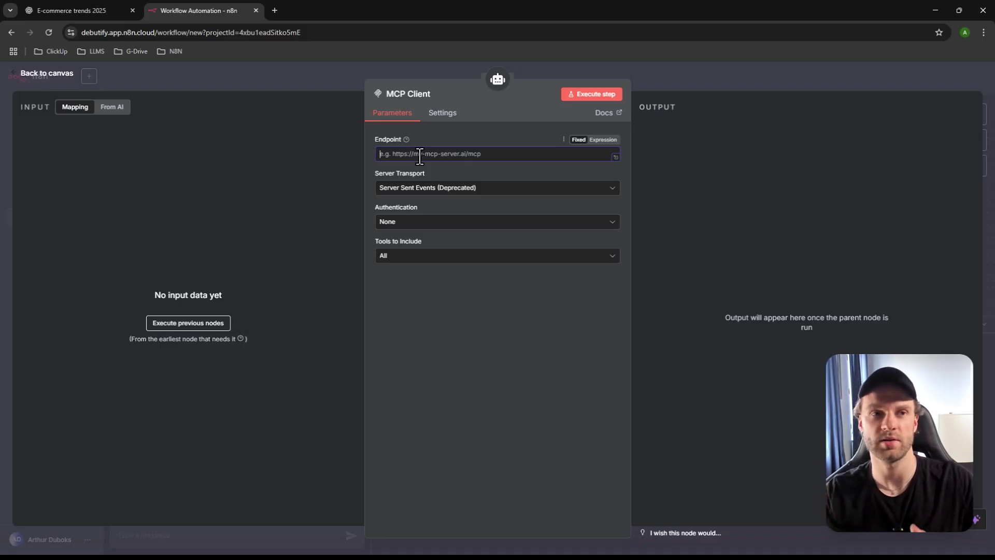
{"action": "left_click", "coordinate": [44, 78]}
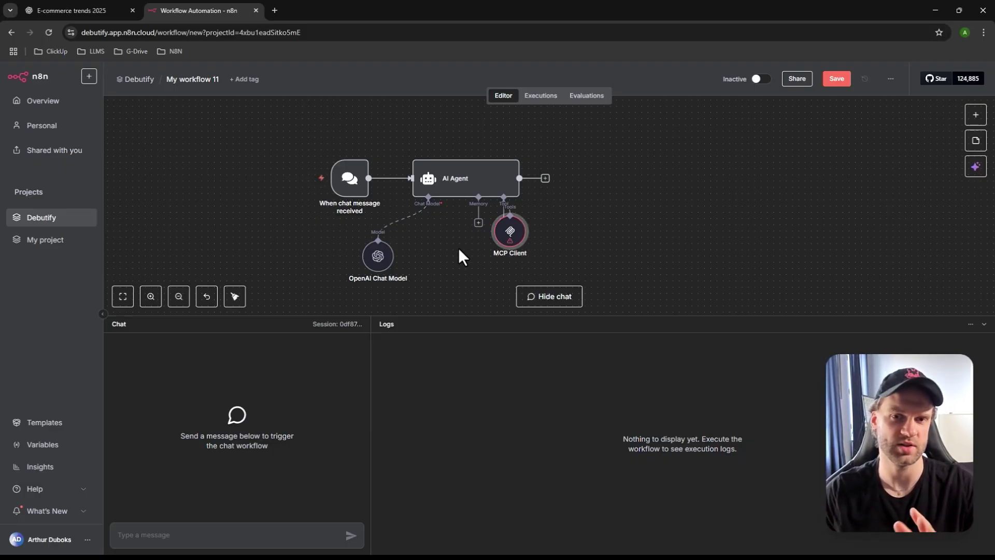
{"action": "left_click_drag", "start_coordinate": [509, 248], "coordinate": [606, 165]}
- Attach a Google Calendar 'Create an event' tool to the agent, placed below MCP Client
{"action": "left_click", "coordinate": [503, 223]}
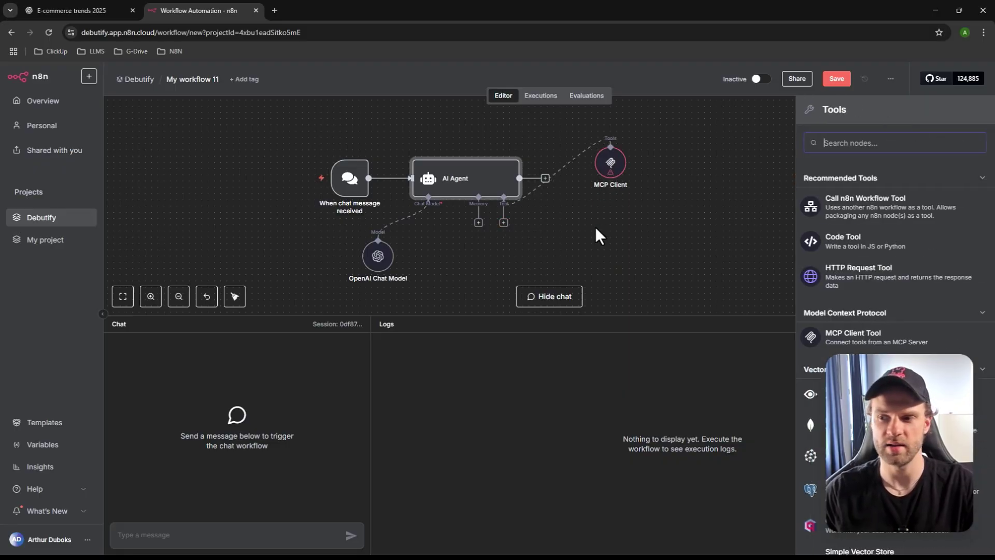
{"action": "type", "text": "cale"}
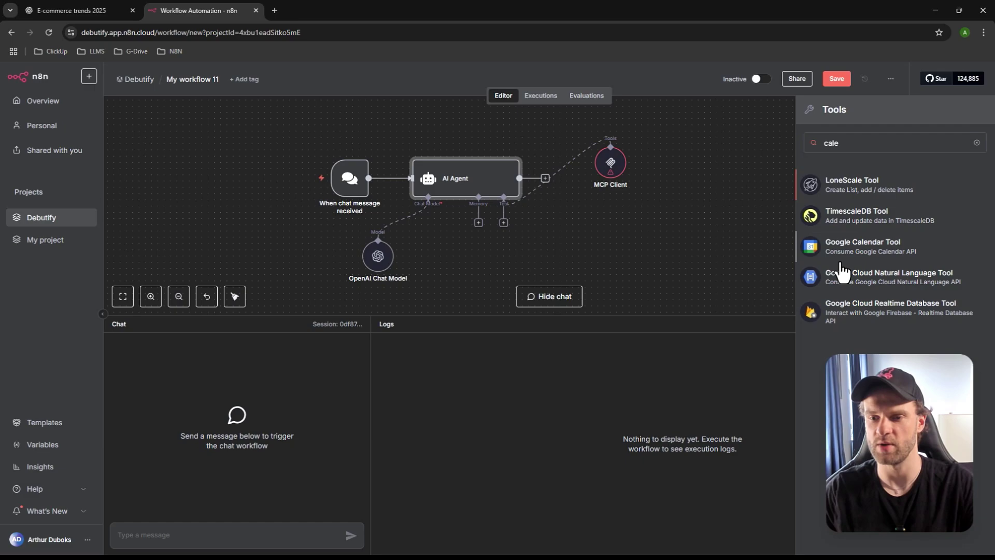
{"action": "left_click", "coordinate": [845, 248]}
{"action": "left_click", "coordinate": [57, 80]}
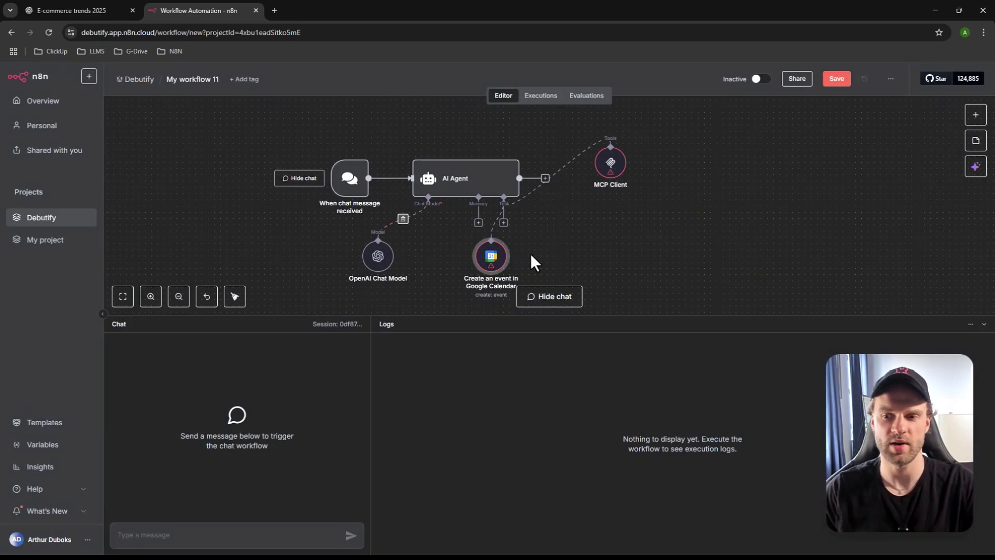
{"action": "left_click_drag", "start_coordinate": [497, 271], "coordinate": [613, 233]}
{"action": "mouse_move", "coordinate": [612, 227]}
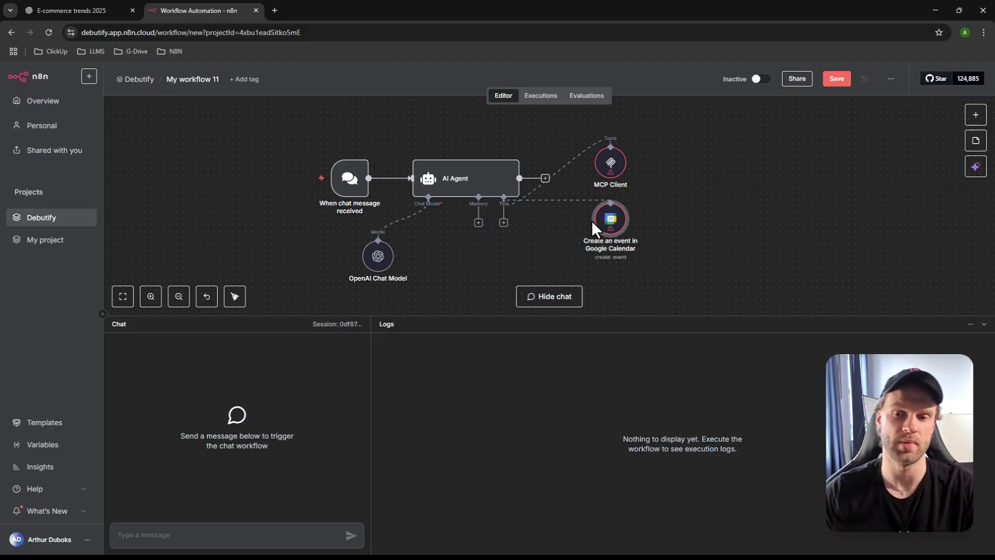
- Attach a Gmail 'Send a message' tool to the agent, placed beneath Google Calendar
{"action": "left_click", "coordinate": [504, 223]}
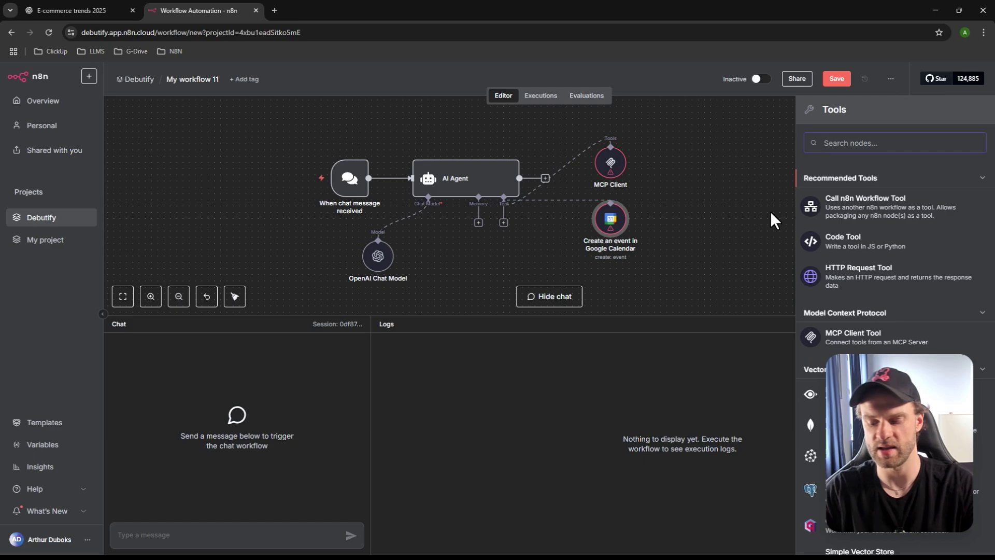
{"action": "type", "text": "gmail"}
{"action": "key", "text": "Return"}
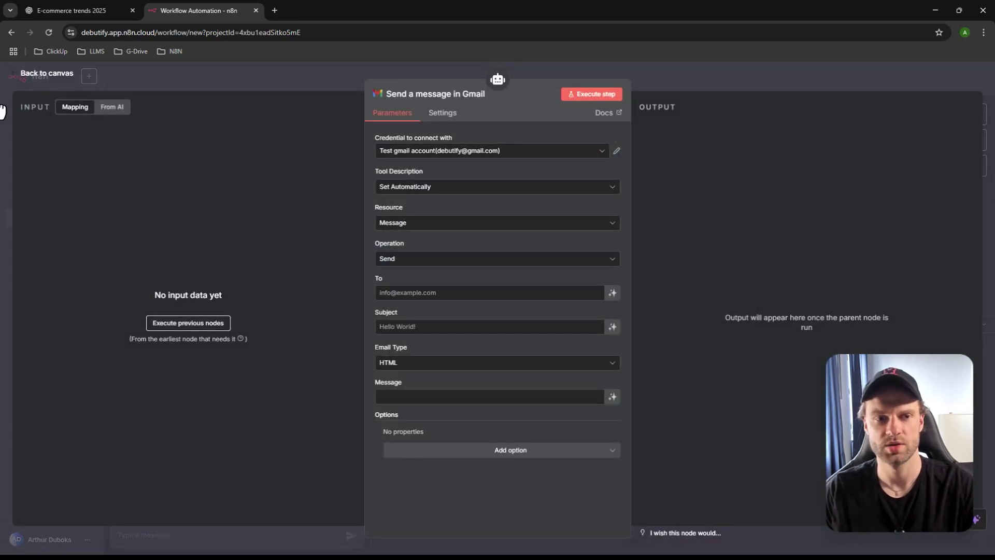
{"action": "left_click", "coordinate": [49, 73]}
{"action": "left_click_drag", "start_coordinate": [491, 257], "coordinate": [609, 290]}
{"action": "scroll", "coordinate": [609, 289], "scroll_direction": "down", "scroll_amount": 2}
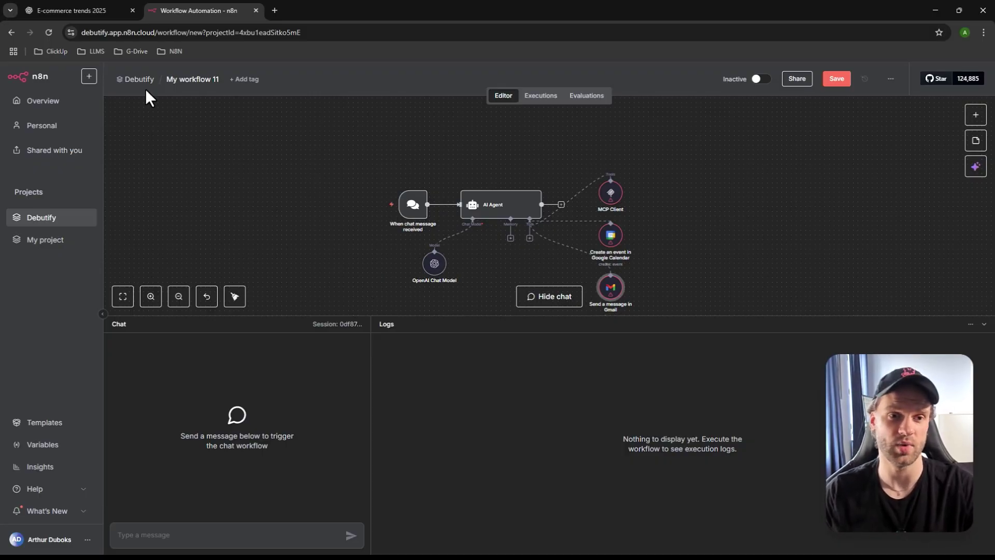
- Close the n8n workflow tab, confirming Leave
{"action": "left_click", "coordinate": [83, 11]}
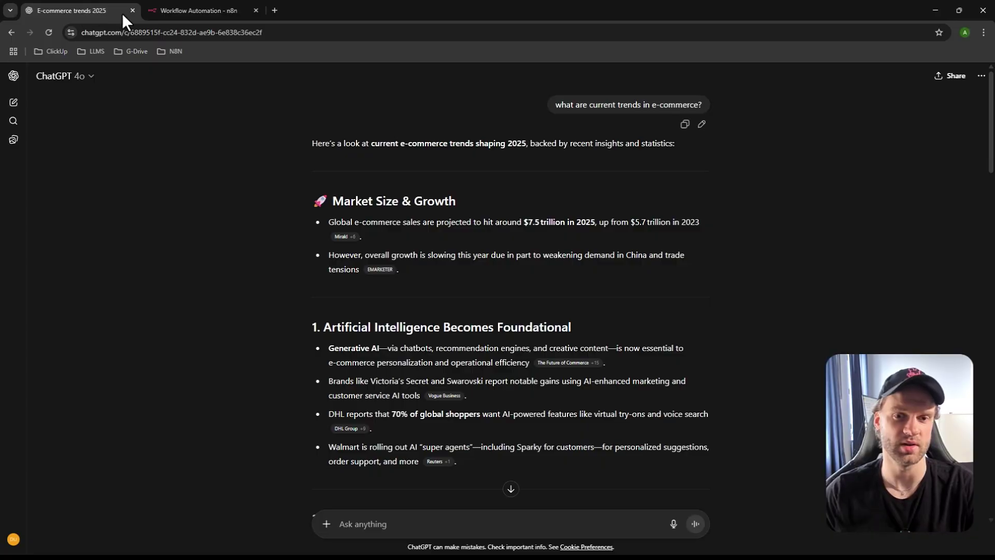
{"action": "left_click", "coordinate": [256, 11]}
{"action": "key", "text": "Return"}
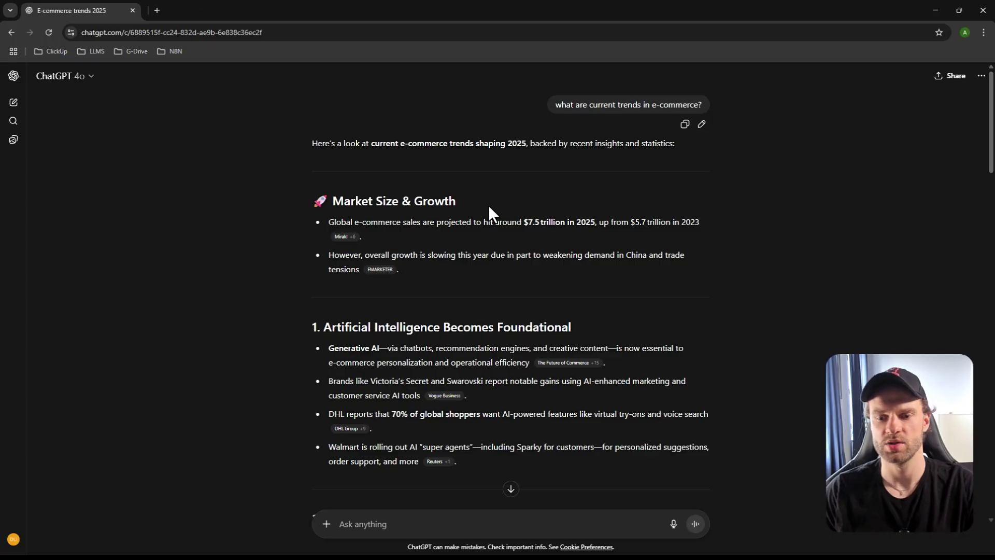
- Reload ChatGPT and start a new empty chat with the + menu showing
{"action": "left_click", "coordinate": [326, 524]}
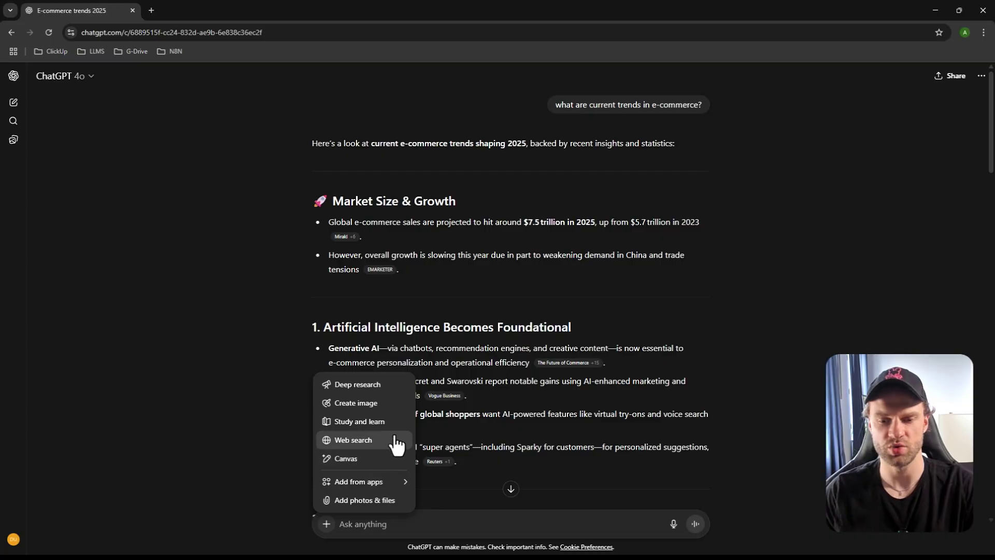
{"action": "left_click", "coordinate": [250, 368]}
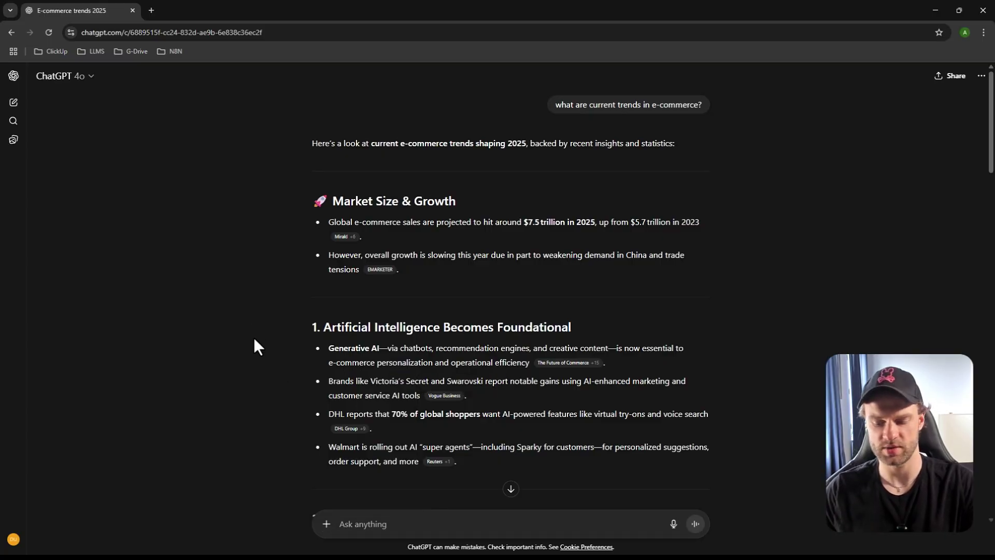
{"action": "key", "text": "F5"}
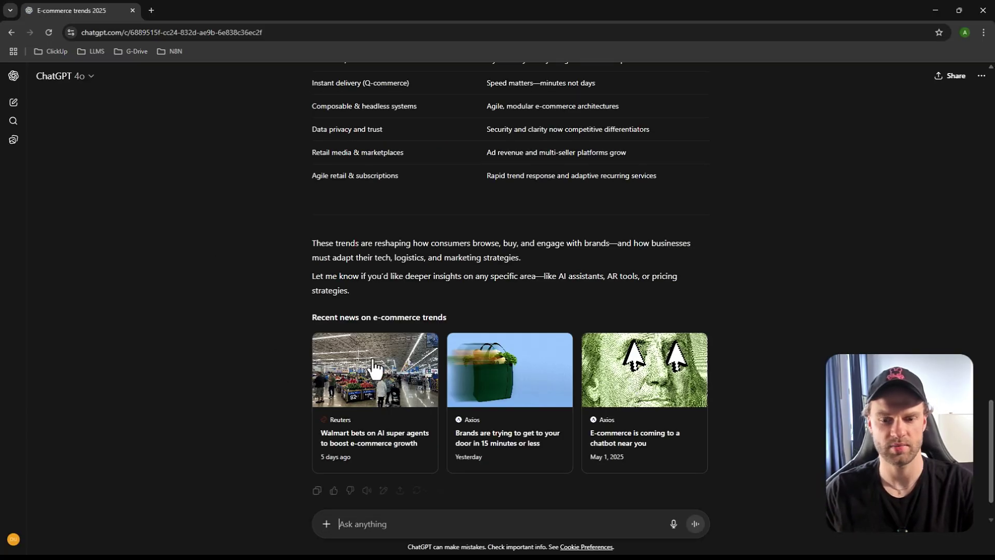
{"action": "left_click", "coordinate": [13, 102]}
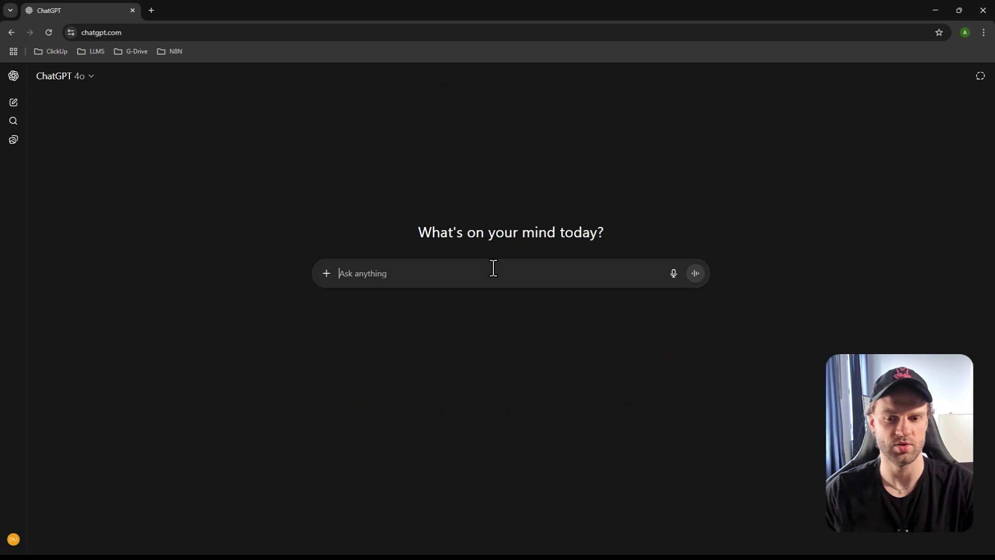
{"action": "left_click", "coordinate": [327, 275]}
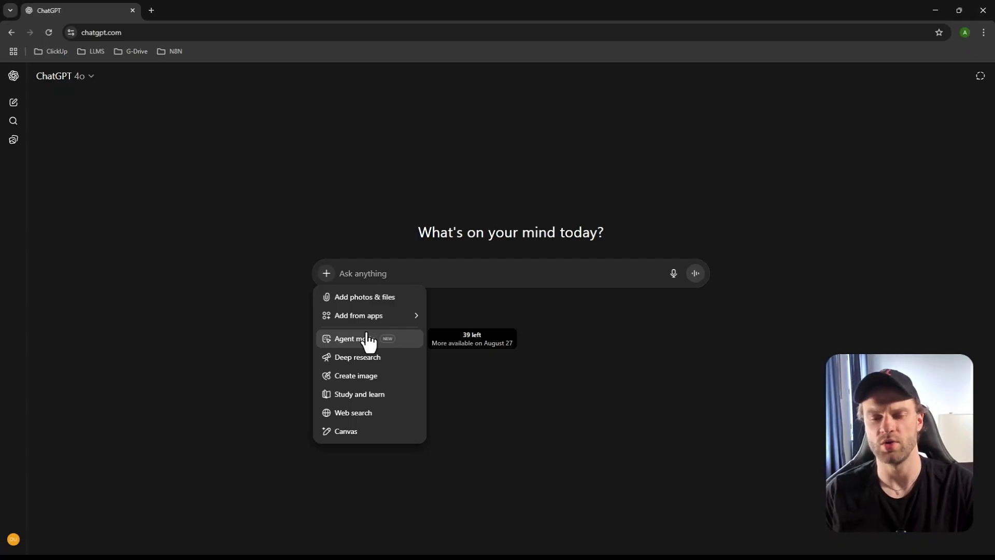
- Switch the new chat to Agent mode and show its Sources list with Web search
{"action": "left_click", "coordinate": [351, 339]}
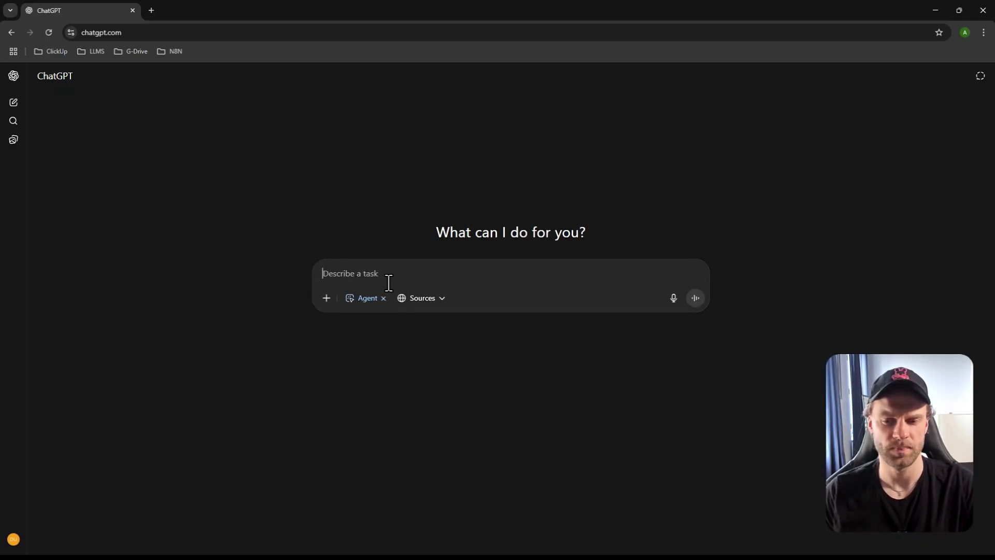
{"action": "left_click", "coordinate": [437, 304]}
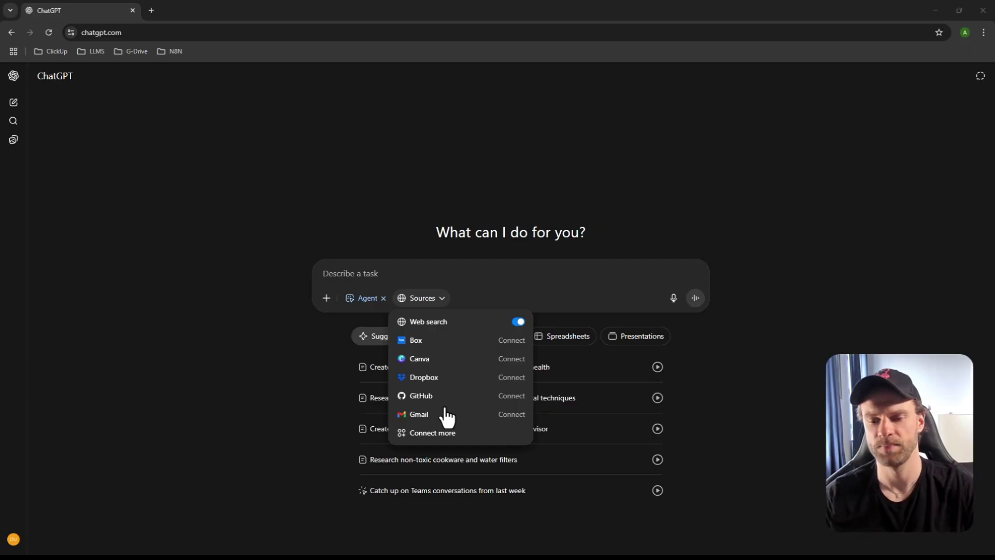
- Look at the Connectors settings for linking apps, then close them to return to the agent page
{"action": "left_click", "coordinate": [451, 430]}
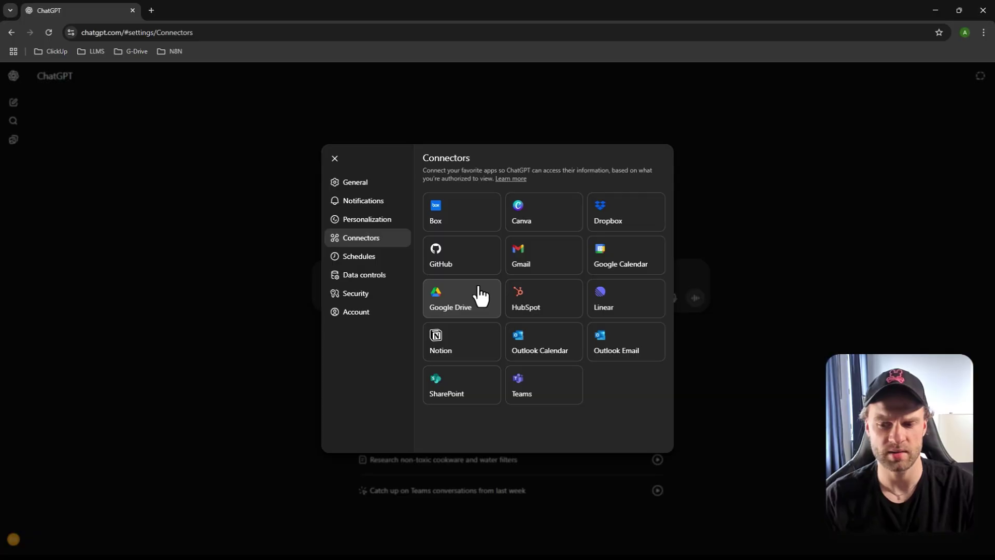
{"action": "left_click", "coordinate": [801, 357]}
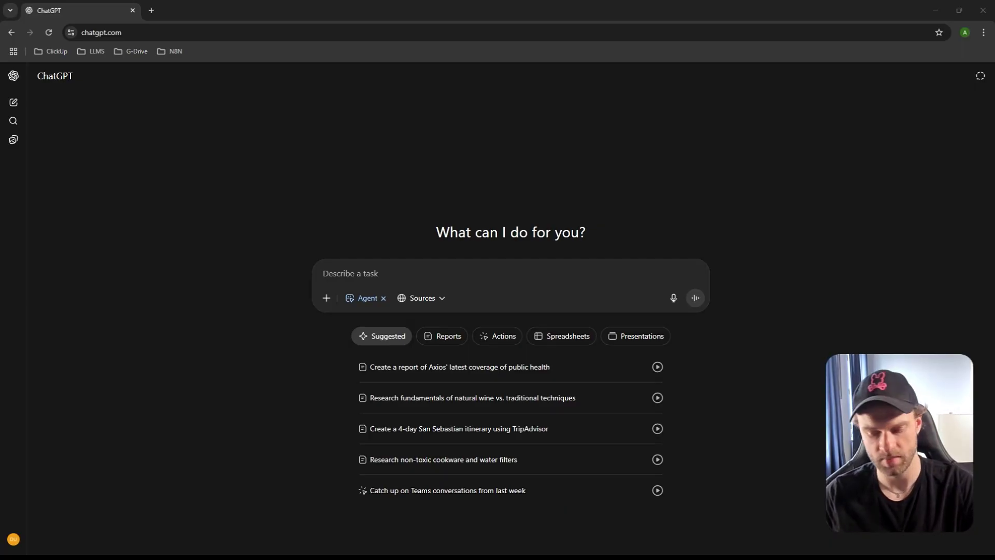
- Paste the dropshipping product-research prompt and replace its 'niche' placeholder with 'pet'
{"action": "left_click", "coordinate": [340, 273]}
{"action": "key", "text": "ctrl+v"}
{"action": "scroll", "coordinate": [401, 299], "scroll_direction": "up", "scroll_amount": 5}
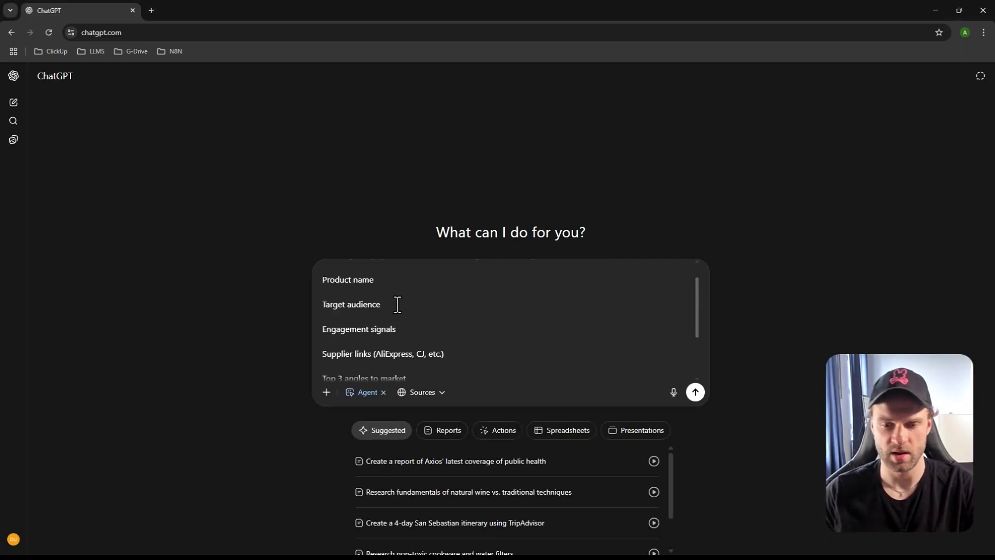
{"action": "scroll", "coordinate": [398, 304], "scroll_direction": "up", "scroll_amount": 1}
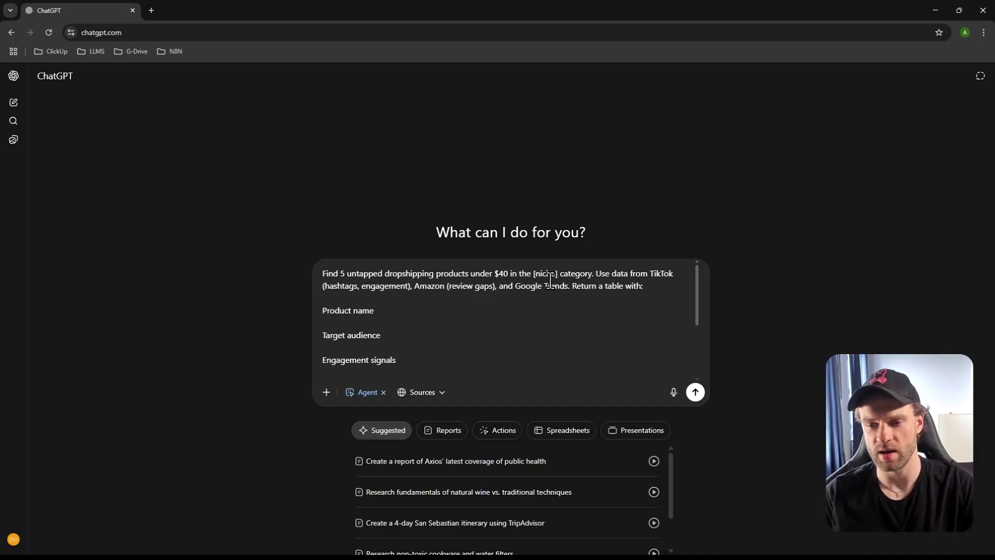
{"action": "key", "text": "BackSpace"}
{"action": "key", "text": "BackSpace"}
{"action": "key", "text": "BackSpace"}
{"action": "key", "text": "BackSpace"}
{"action": "key", "text": "BackSpace"}
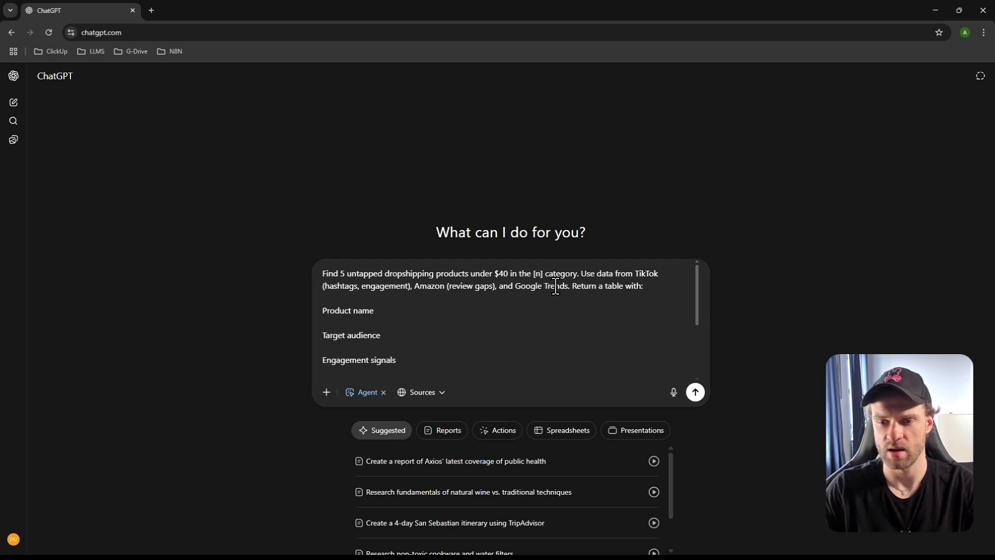
{"action": "type", "text": "pet"}
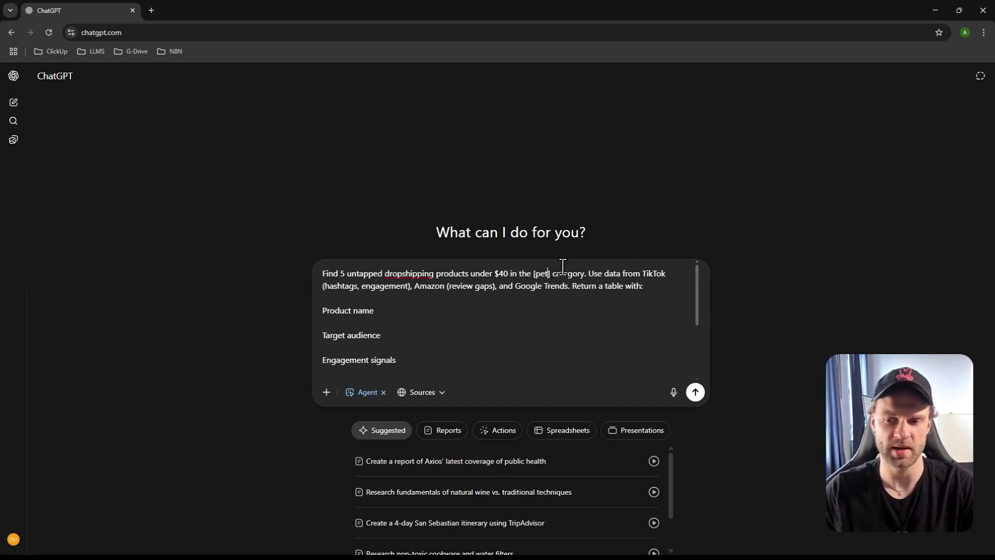
{"action": "left_click_drag", "start_coordinate": [535, 274], "coordinate": [546, 273]}
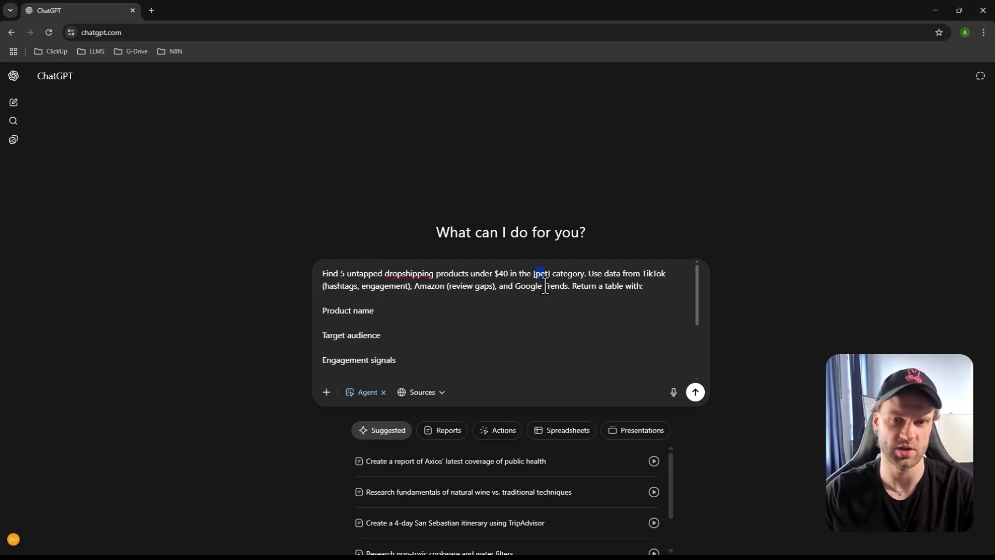
{"action": "left_click", "coordinate": [560, 325]}
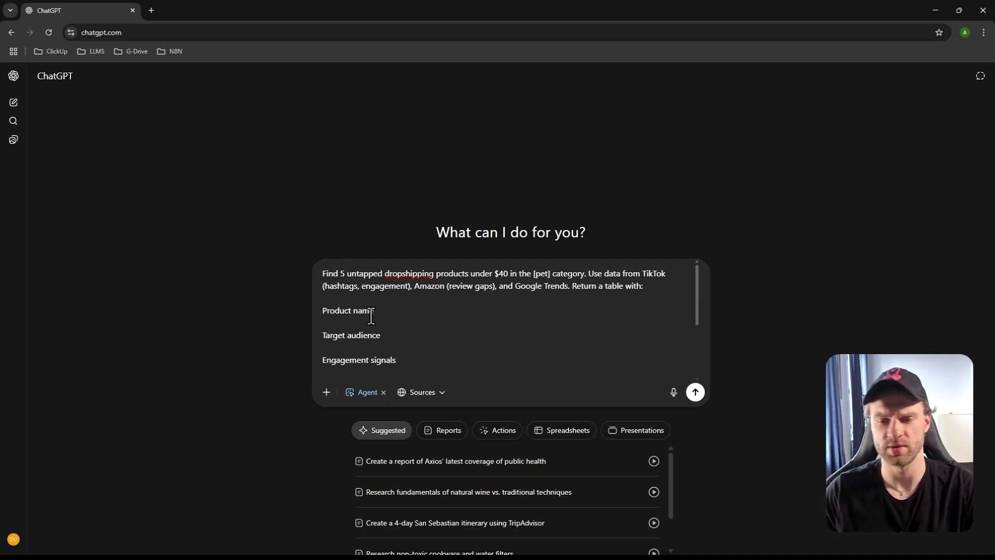
- Submit the pet product-research prompt and follow the agent's live TikTok research log
{"action": "scroll", "coordinate": [442, 331], "scroll_direction": "down", "scroll_amount": 5}
{"action": "scroll", "coordinate": [446, 340], "scroll_direction": "up", "scroll_amount": 5}
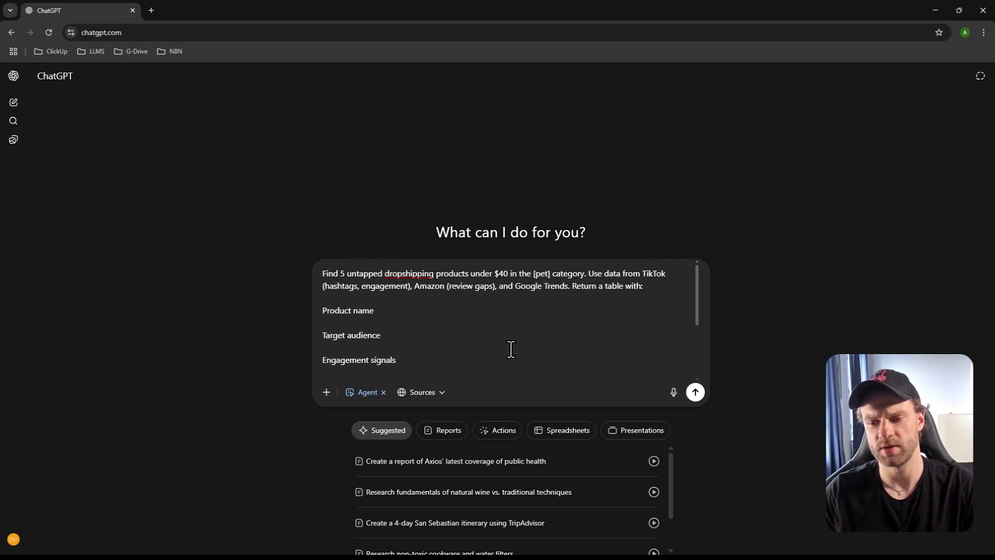
{"action": "left_click", "coordinate": [695, 393]}
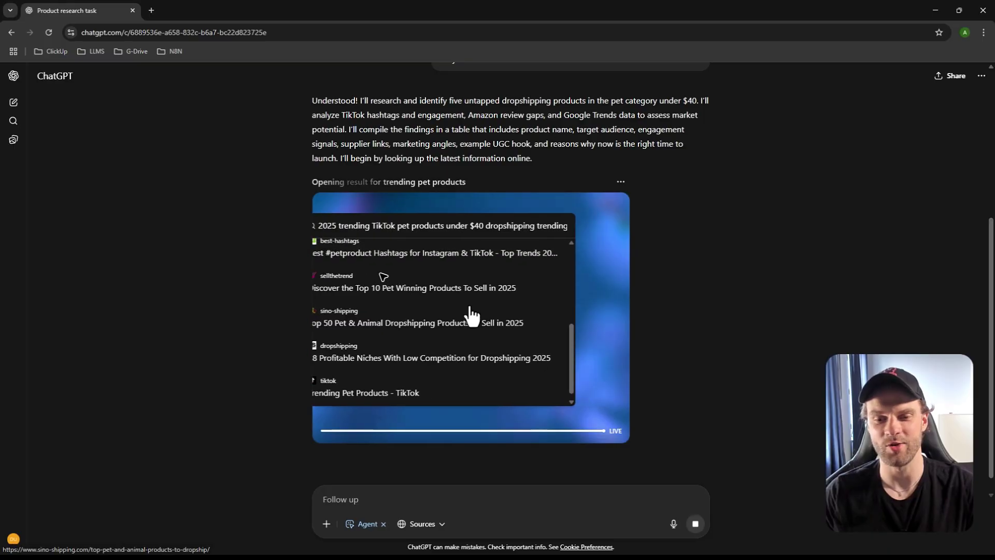
{"action": "scroll", "coordinate": [456, 318], "scroll_direction": "up", "scroll_amount": 1}
{"action": "scroll", "coordinate": [409, 348], "scroll_direction": "down", "scroll_amount": 1}
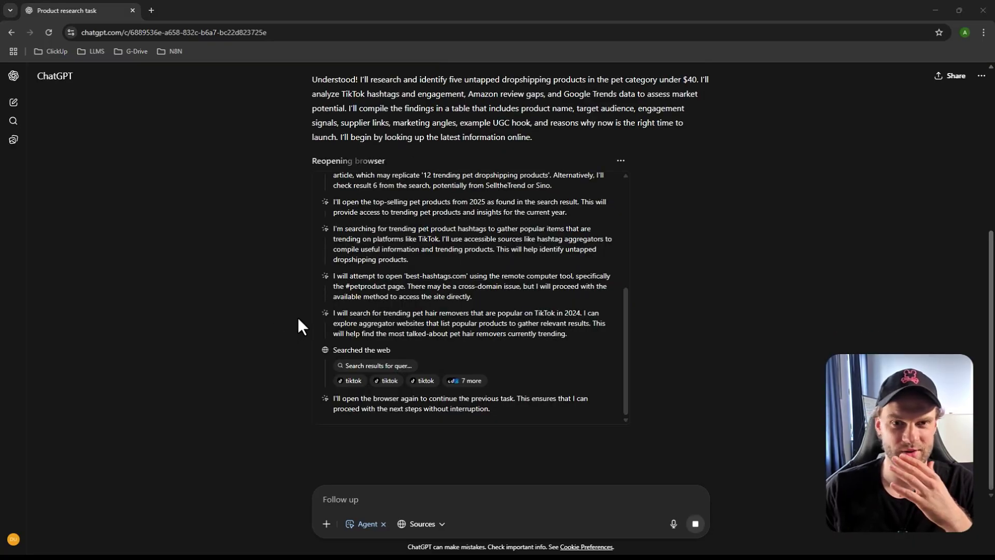
- View and pause the agent's first cited TikTok pet-hair video, then close the TikTok tabs
{"action": "left_click", "coordinate": [362, 386]}
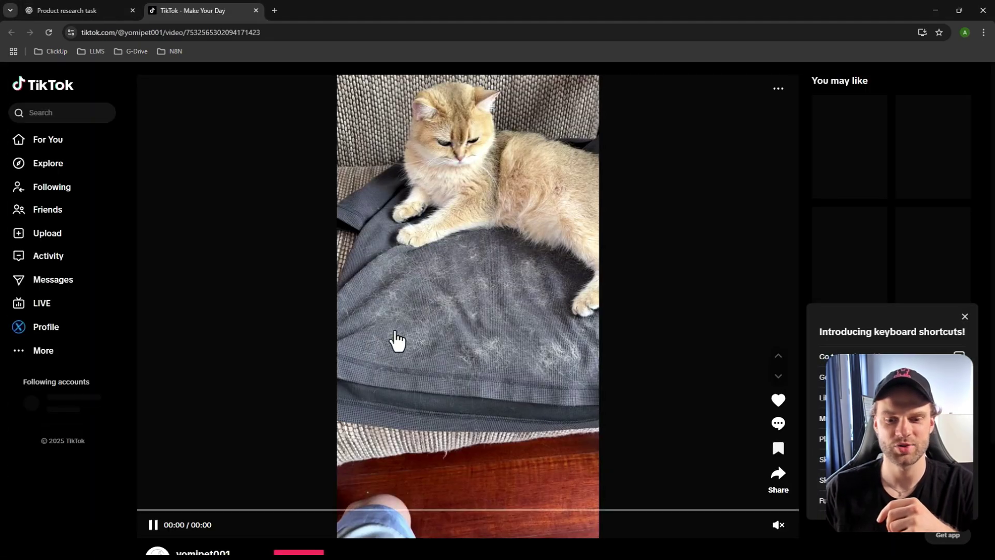
{"action": "left_click", "coordinate": [153, 526]}
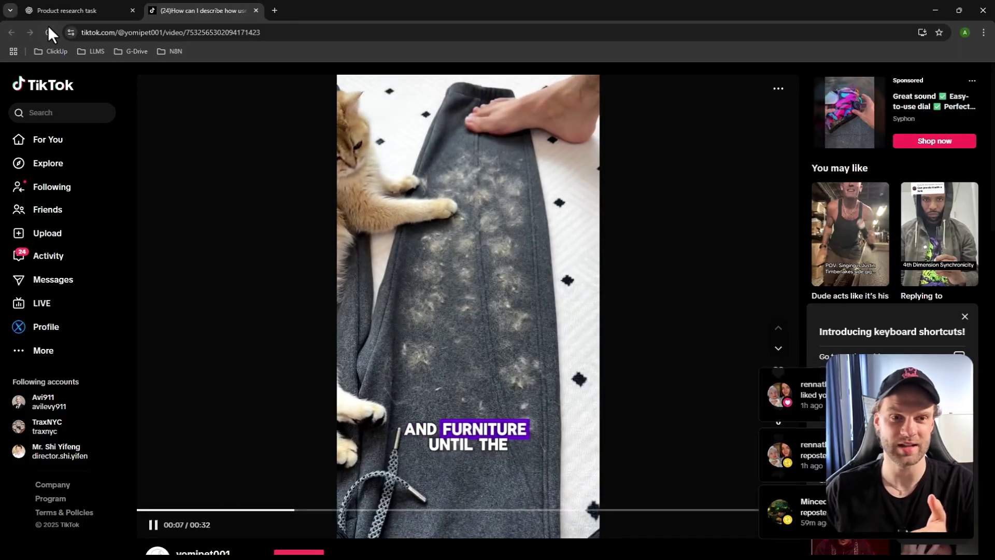
{"action": "left_click", "coordinate": [63, 10]}
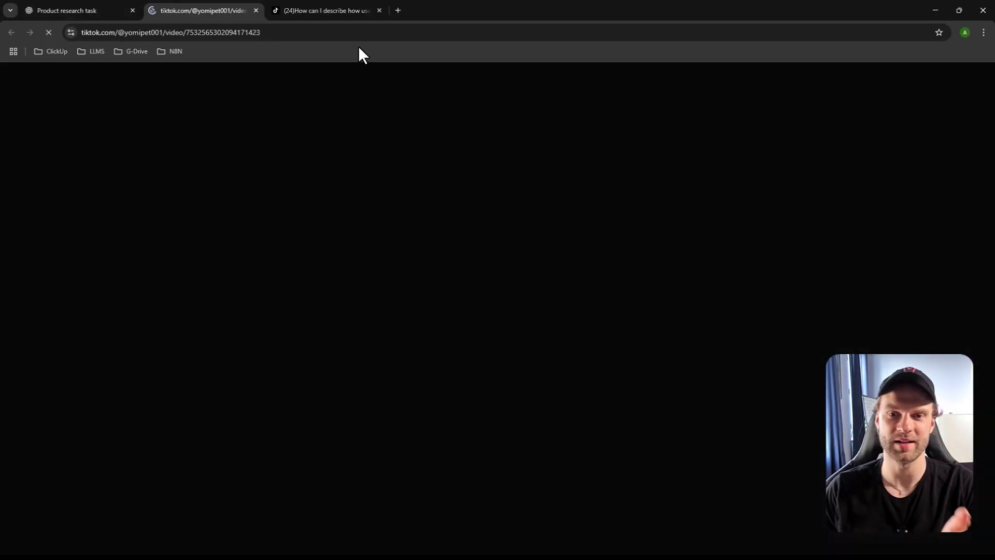
{"action": "left_click", "coordinate": [379, 11]}
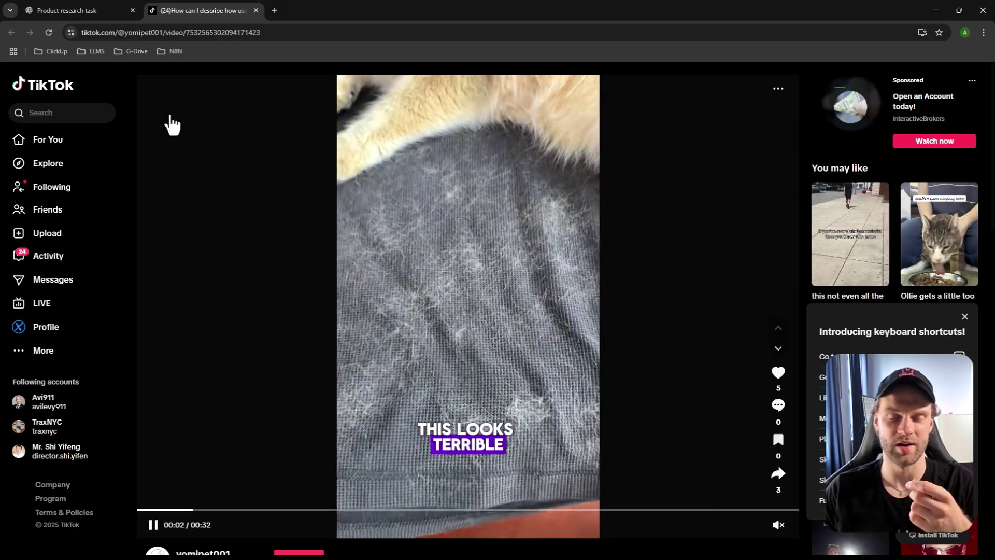
{"action": "left_click", "coordinate": [256, 10]}
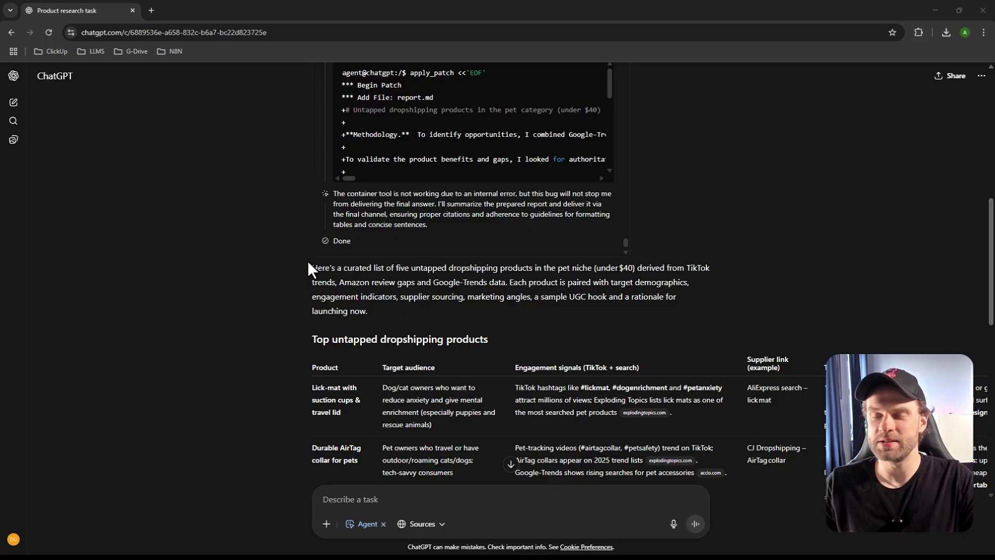
{"action": "scroll", "coordinate": [308, 265], "scroll_direction": "up", "scroll_amount": 7}
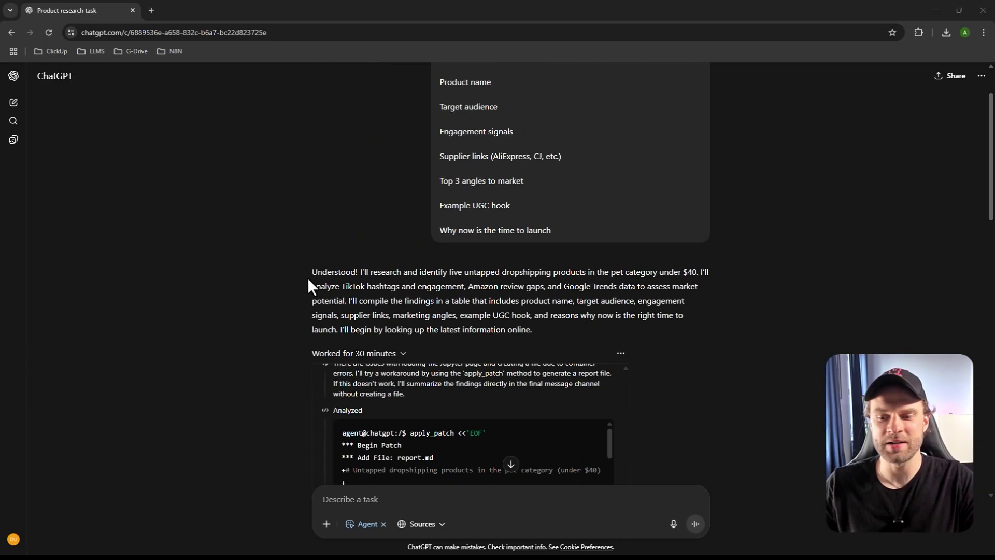
{"action": "scroll", "coordinate": [308, 286], "scroll_direction": "down", "scroll_amount": 3}
{"action": "scroll", "coordinate": [327, 294], "scroll_direction": "up", "scroll_amount": 3}
{"action": "scroll", "coordinate": [441, 344], "scroll_direction": "up", "scroll_amount": 3}
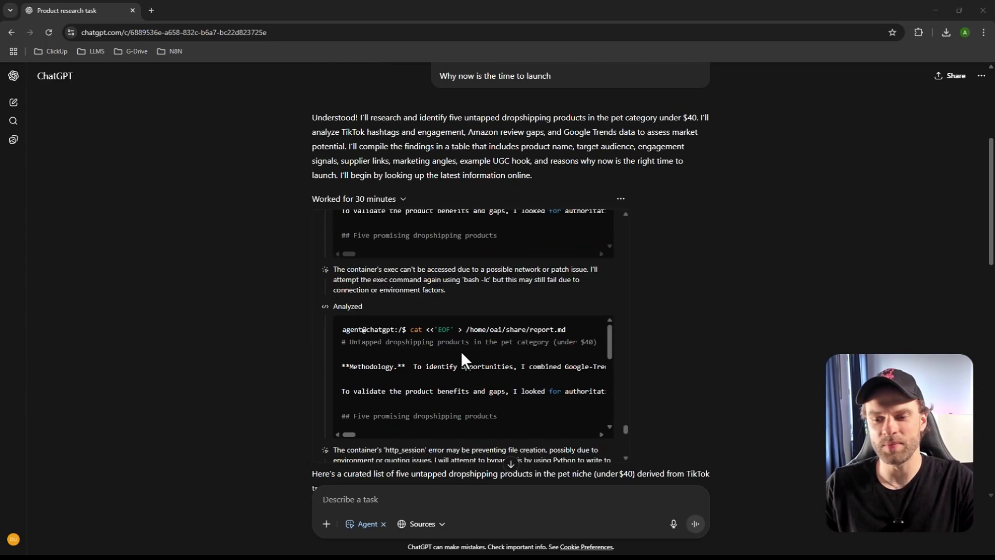
{"action": "scroll", "coordinate": [462, 350], "scroll_direction": "up", "scroll_amount": 15}
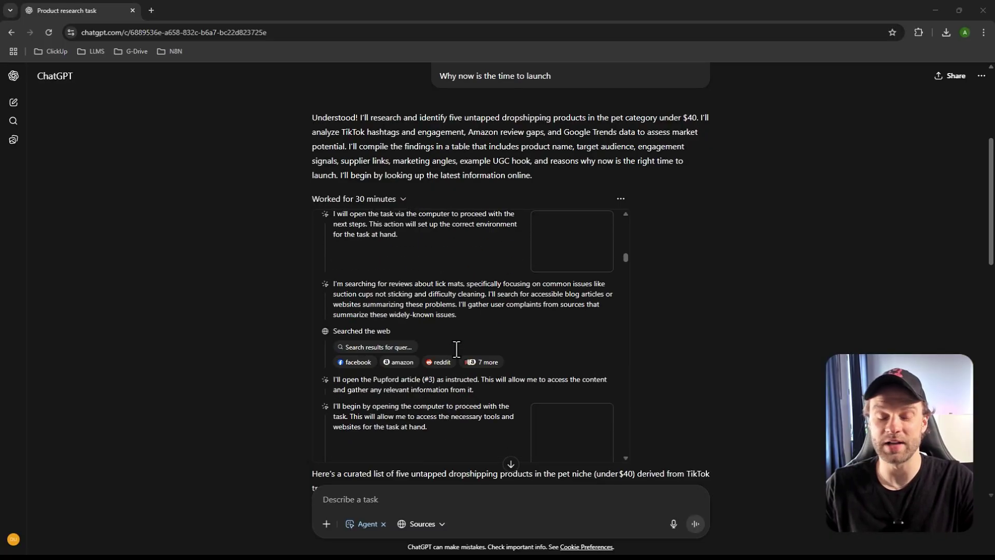
{"action": "scroll", "coordinate": [457, 347], "scroll_direction": "up", "scroll_amount": 3}
{"action": "scroll", "coordinate": [456, 346], "scroll_direction": "up", "scroll_amount": 6}
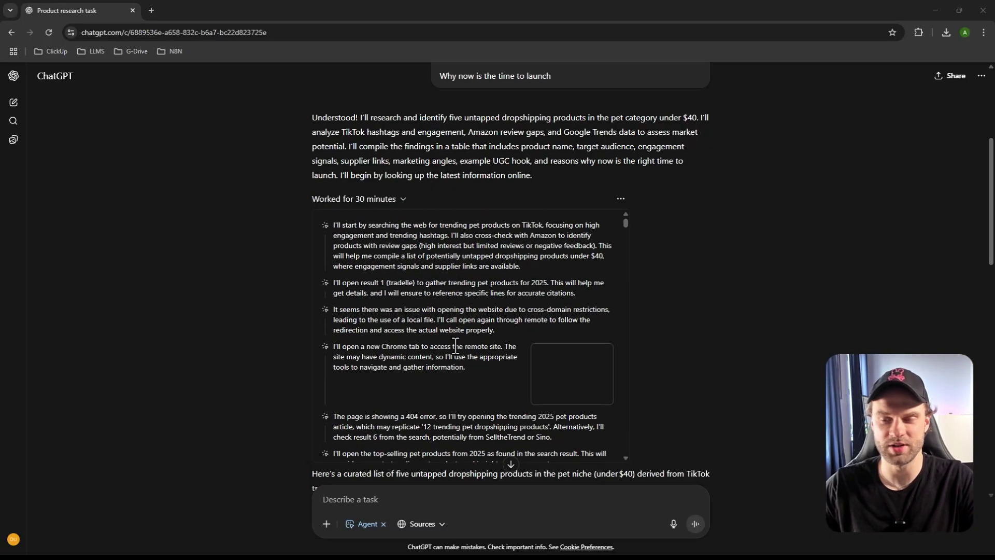
{"action": "scroll", "coordinate": [299, 342], "scroll_direction": "down", "scroll_amount": 3}
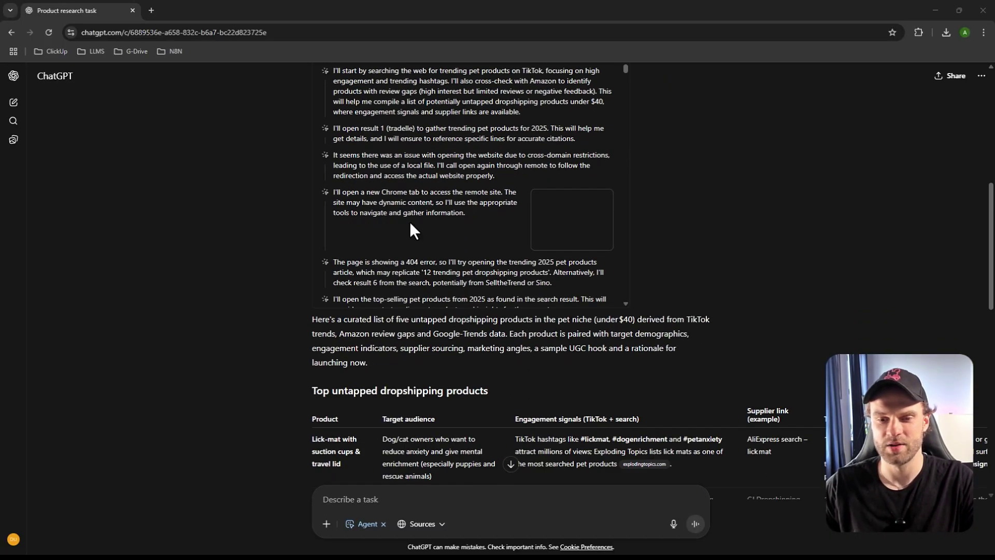
{"action": "scroll", "coordinate": [410, 222], "scroll_direction": "up", "scroll_amount": 2}
{"action": "scroll", "coordinate": [432, 287], "scroll_direction": "down", "scroll_amount": 6}
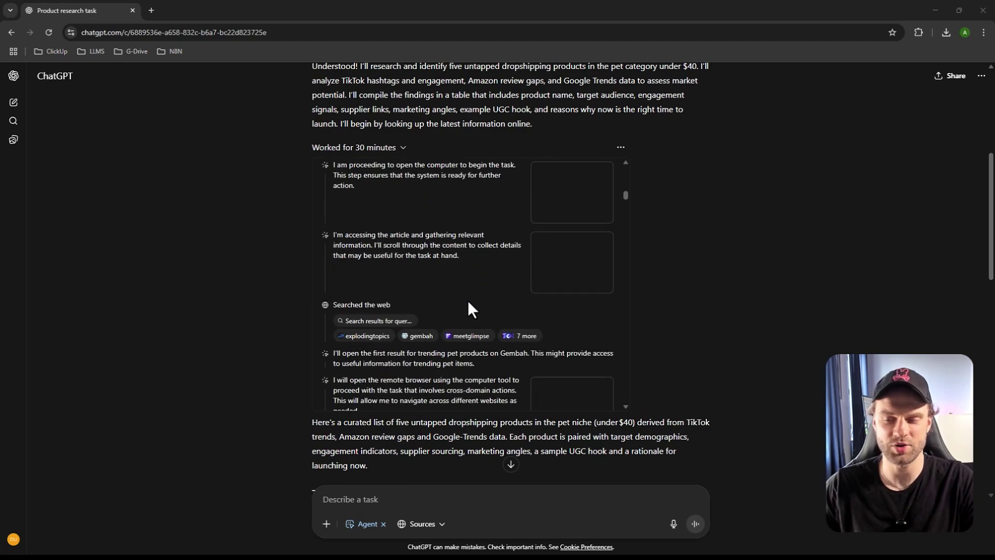
{"action": "scroll", "coordinate": [469, 303], "scroll_direction": "down", "scroll_amount": 8}
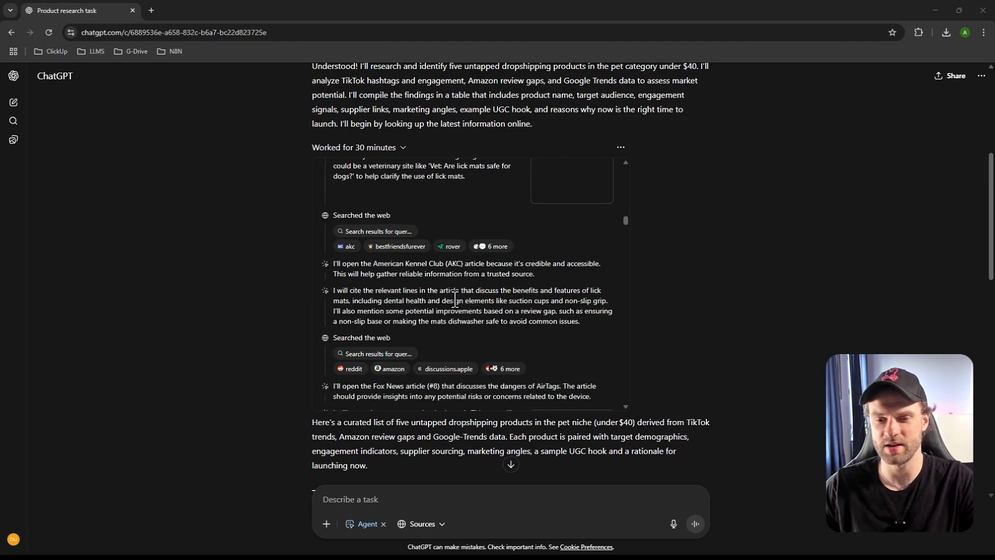
{"action": "scroll", "coordinate": [458, 303], "scroll_direction": "down", "scroll_amount": 8}
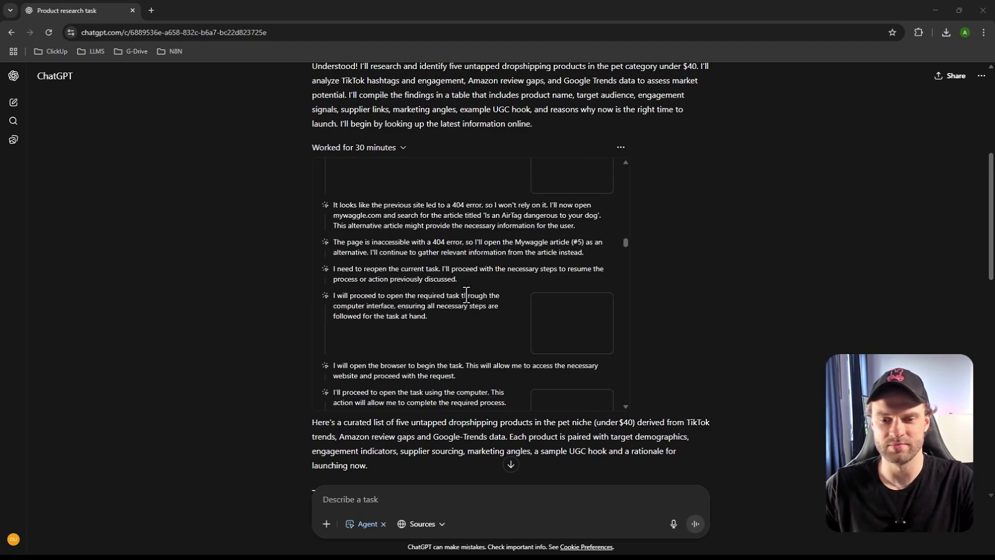
{"action": "scroll", "coordinate": [466, 296], "scroll_direction": "down", "scroll_amount": 8}
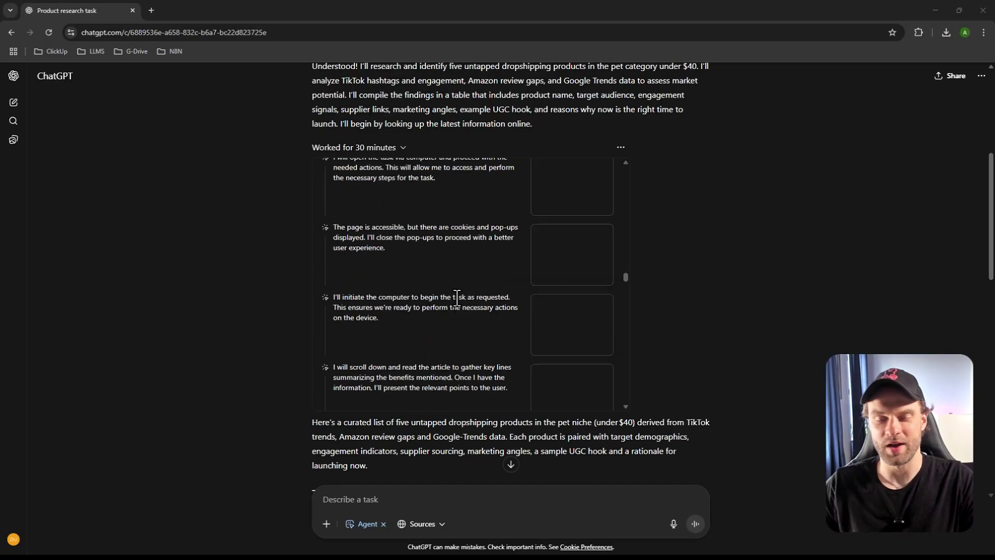
{"action": "scroll", "coordinate": [458, 298], "scroll_direction": "down", "scroll_amount": 10}
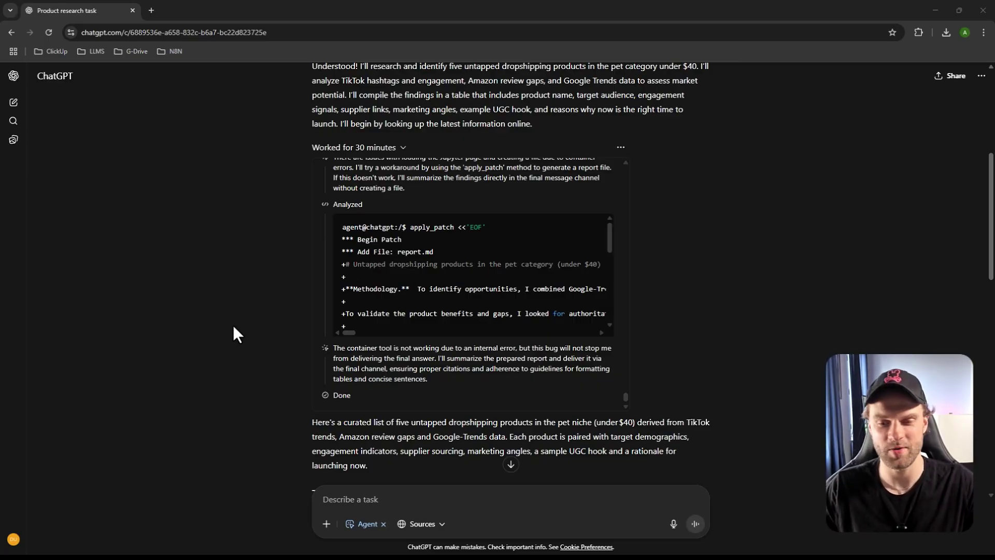
- Scroll across all columns of the five pet-product table and select the Lick-mat product name
{"action": "scroll", "coordinate": [233, 330], "scroll_direction": "down", "scroll_amount": 2}
{"action": "scroll", "coordinate": [244, 334], "scroll_direction": "down", "scroll_amount": 5}
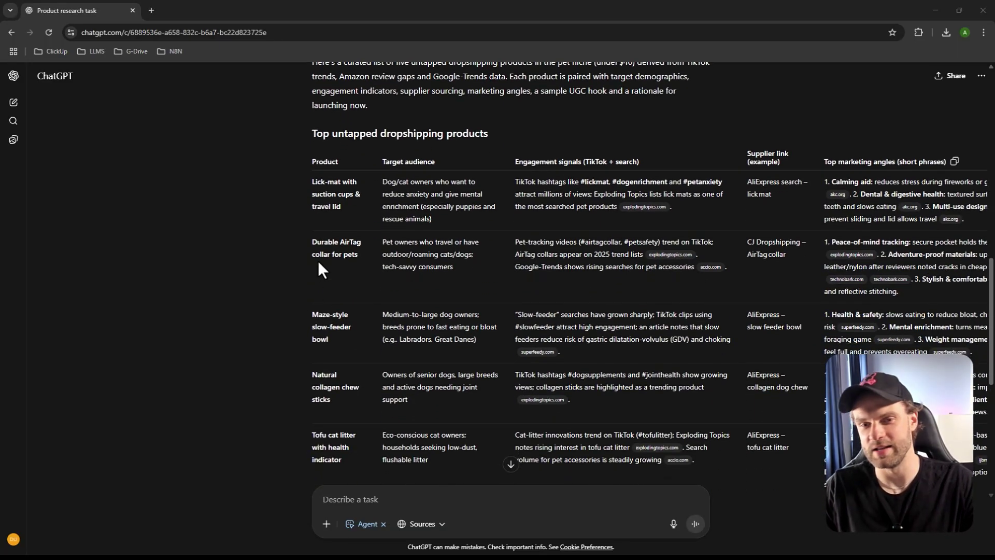
{"action": "scroll", "coordinate": [309, 243], "scroll_direction": "down", "scroll_amount": 2}
{"action": "scroll", "coordinate": [308, 247], "scroll_direction": "up", "scroll_amount": 2}
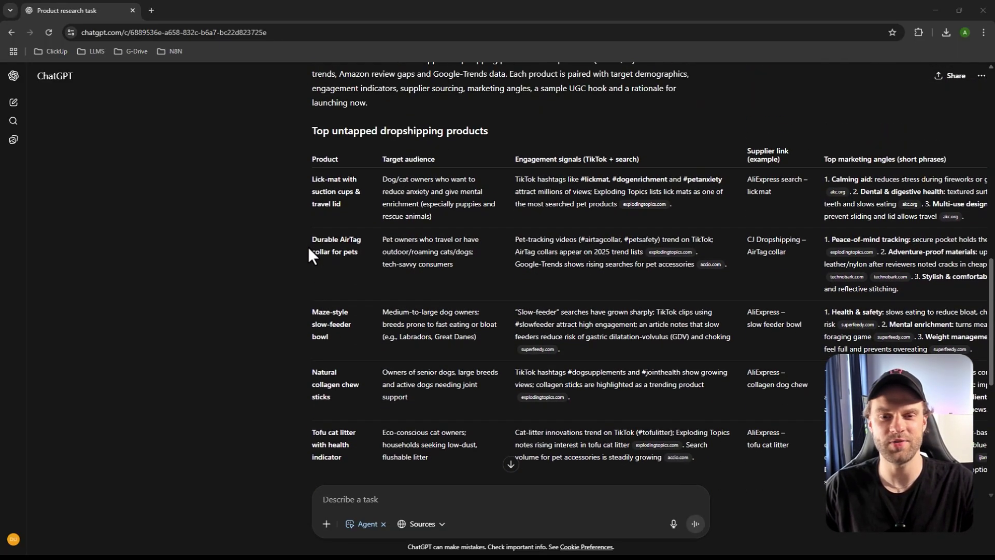
{"action": "scroll", "coordinate": [307, 248], "scroll_direction": "down", "scroll_amount": 1}
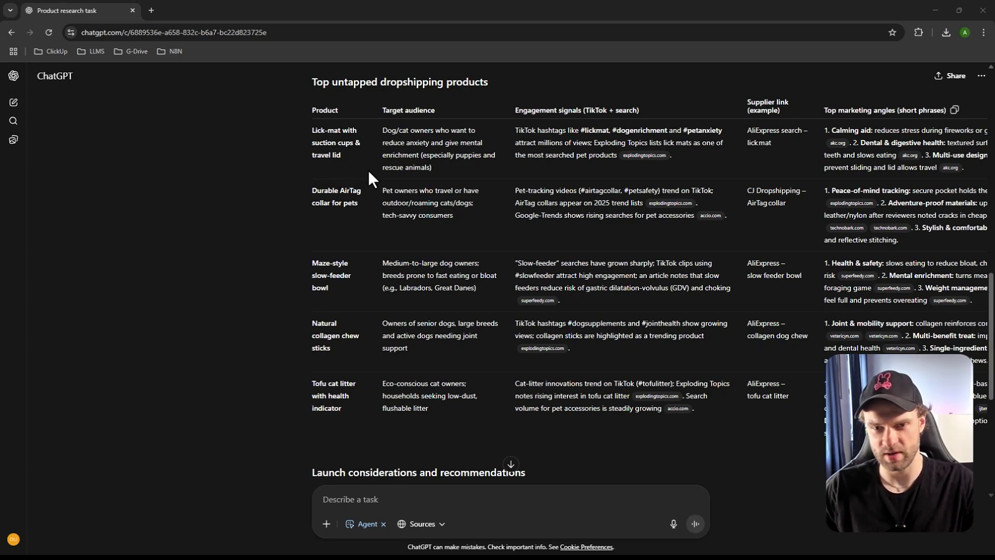
{"action": "scroll", "coordinate": [428, 136], "scroll_direction": "right", "scroll_amount": 3}
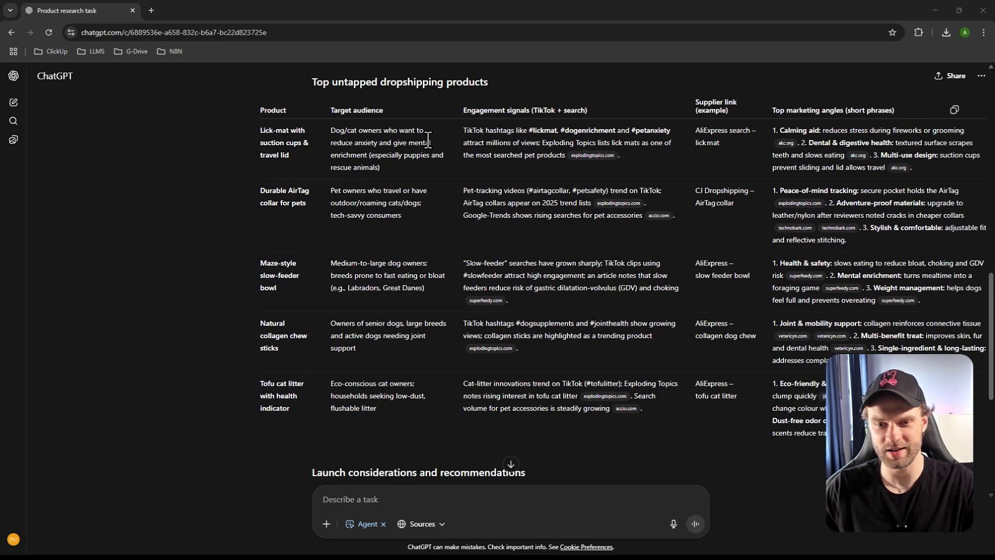
{"action": "scroll", "coordinate": [508, 141], "scroll_direction": "right", "scroll_amount": 5}
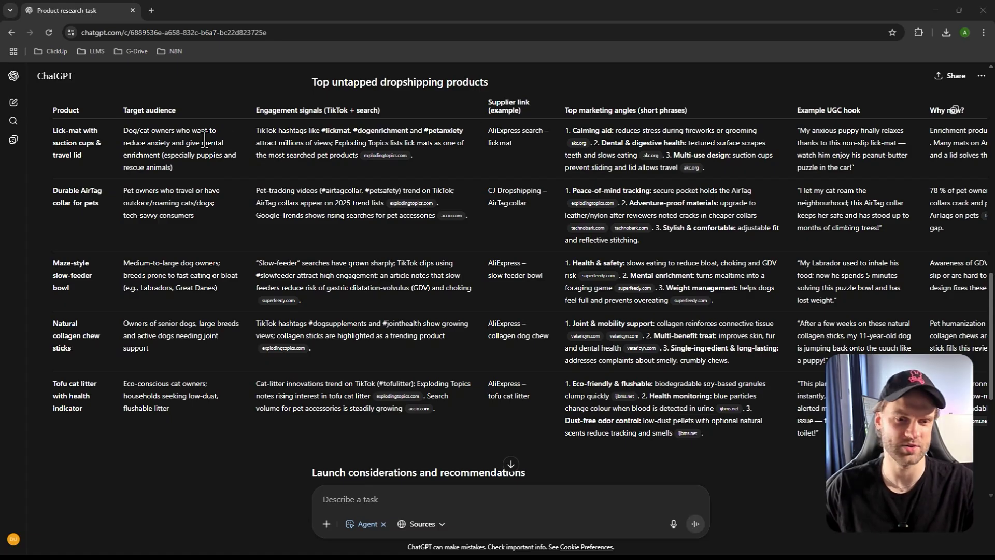
{"action": "scroll", "coordinate": [171, 145], "scroll_direction": "left", "scroll_amount": 2}
{"action": "left_click_drag", "start_coordinate": [103, 127], "coordinate": [137, 156]}
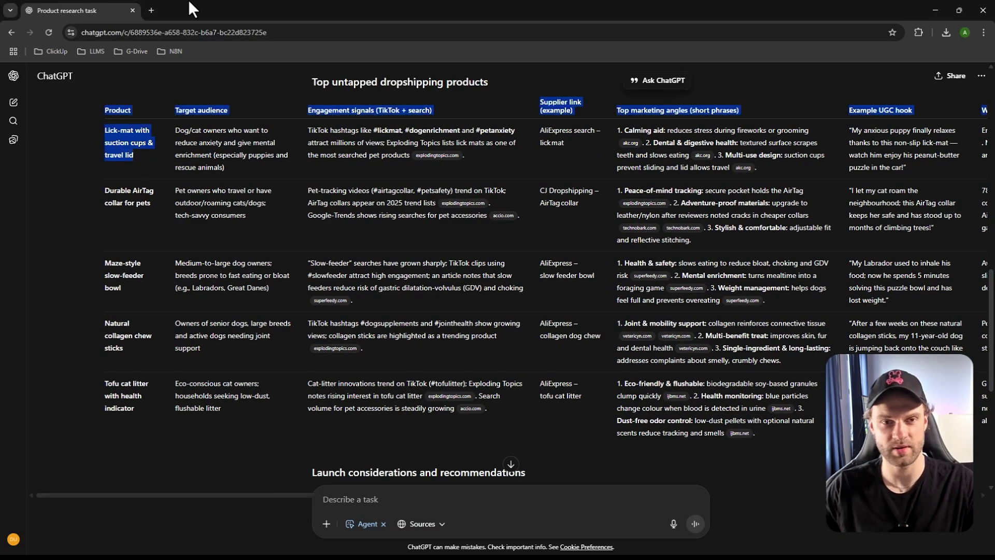
{"action": "left_click", "coordinate": [151, 10]}
{"action": "type", "text": "aliexpres"}
{"action": "key", "text": "Return"}
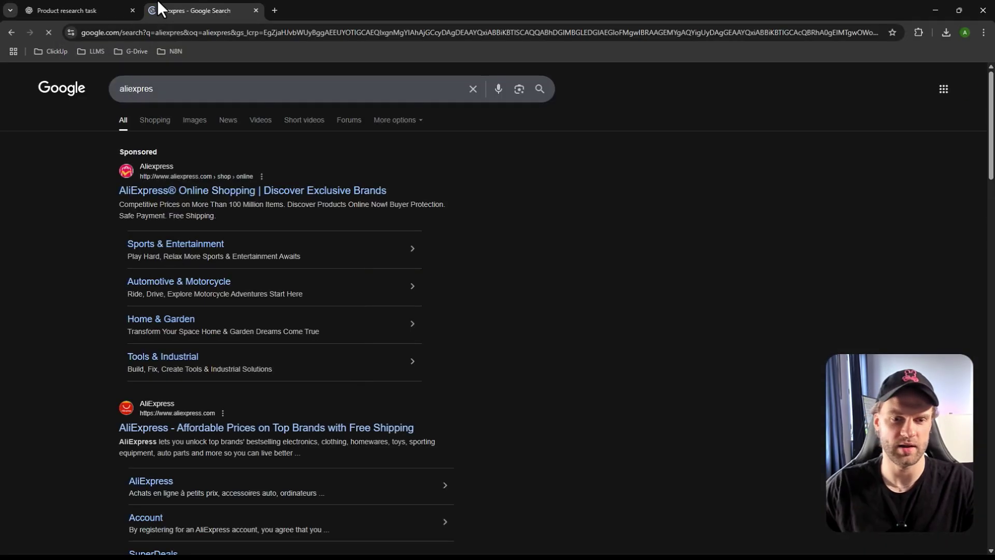
{"action": "left_click", "coordinate": [228, 191]}
{"action": "left_click", "coordinate": [396, 80]}
{"action": "type", "text": "Product\tTarget audience Engagement signals (TikTok"}
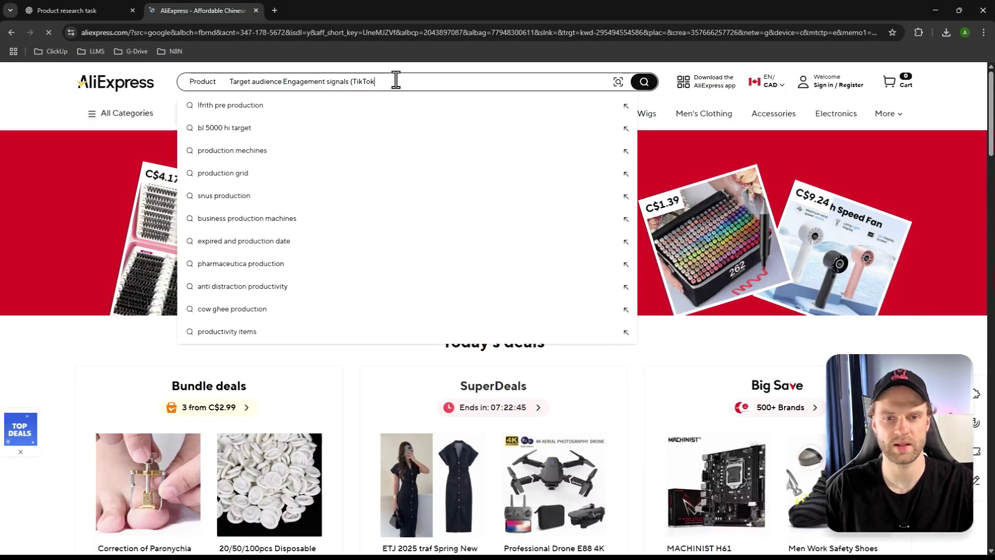
{"action": "key", "text": "Return"}
{"action": "left_click", "coordinate": [96, 16]}
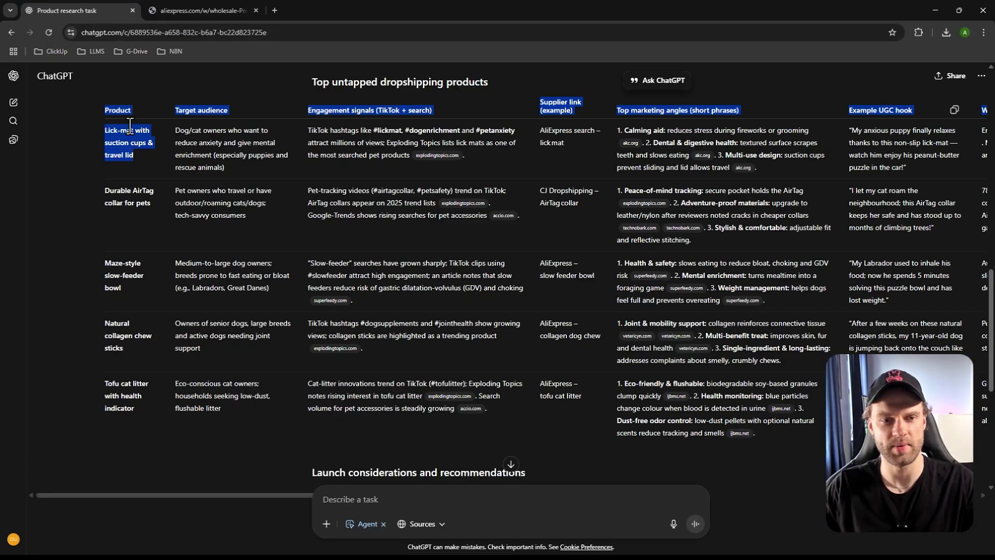
{"action": "mouse_move", "coordinate": [103, 126]}
{"action": "left_mouse_down"}
{"action": "mouse_move", "coordinate": [135, 157]}
{"action": "mouse_move", "coordinate": [104, 131]}
{"action": "left_mouse_up"}
{"action": "right_click", "coordinate": [111, 140]}
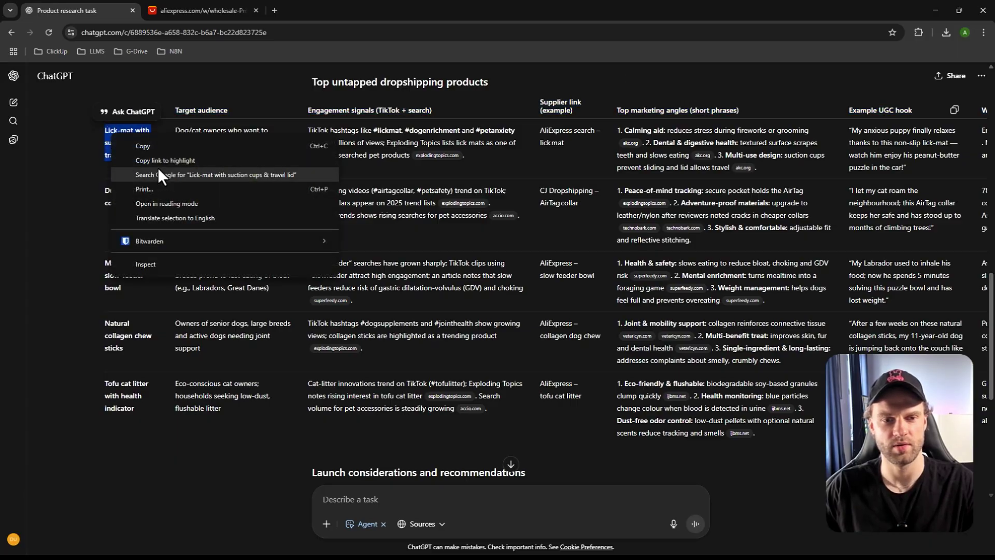
{"action": "left_click", "coordinate": [154, 147]}
{"action": "left_click", "coordinate": [199, 6]}
{"action": "triple_click", "coordinate": [346, 80]}
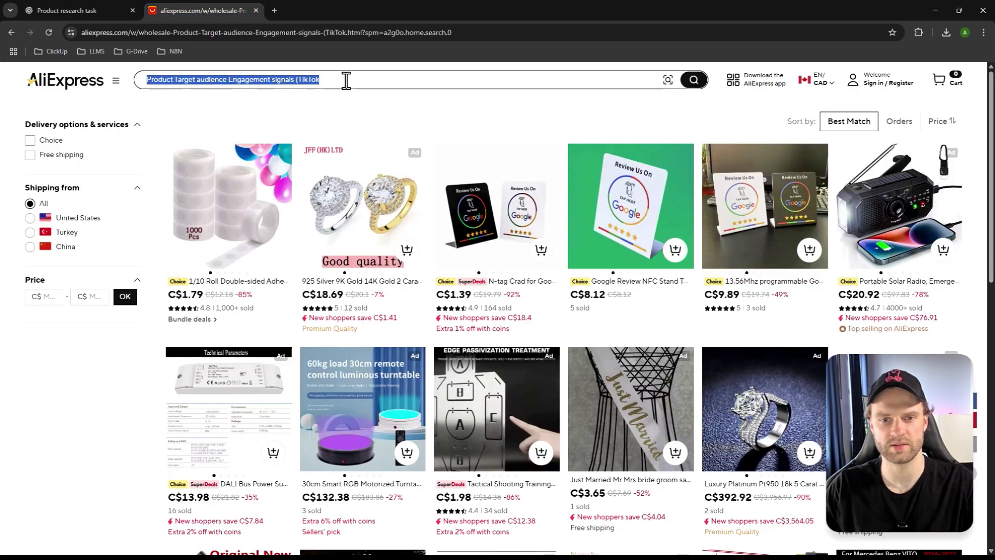
{"action": "key", "text": "ctrl+v"}
{"action": "key", "text": "Return"}
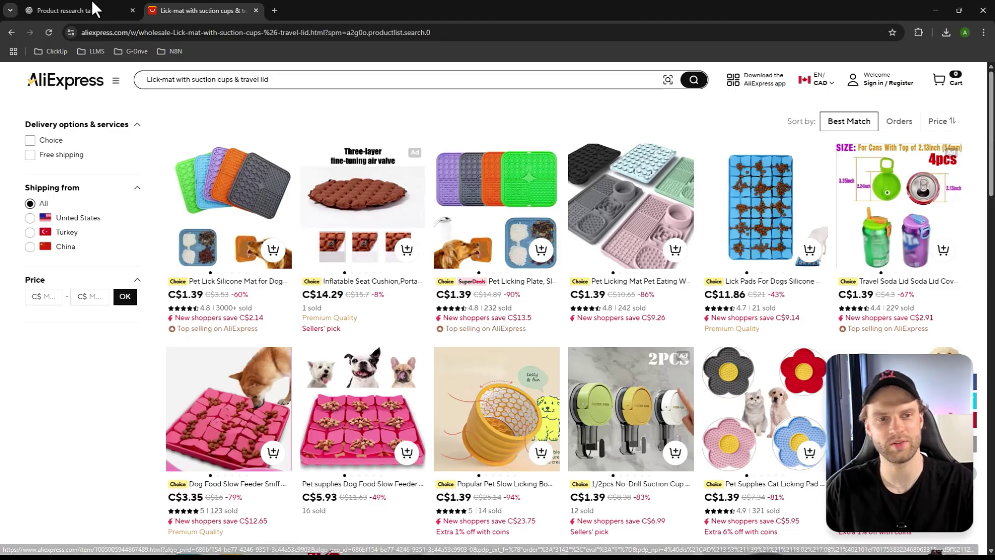
{"action": "left_click", "coordinate": [124, 10]}
{"action": "left_click", "coordinate": [243, 9]}
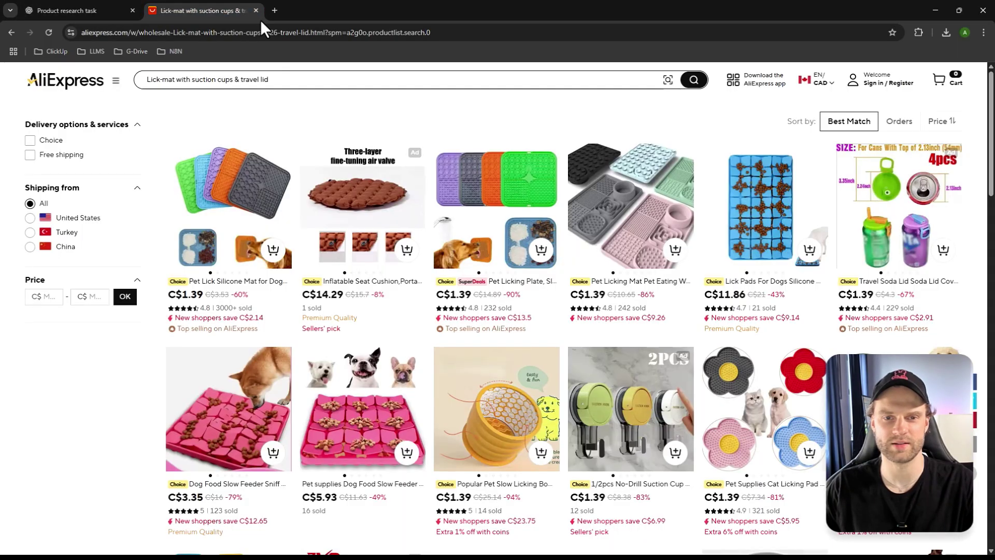
{"action": "left_click", "coordinate": [256, 10]}
{"action": "left_click", "coordinate": [321, 147]}
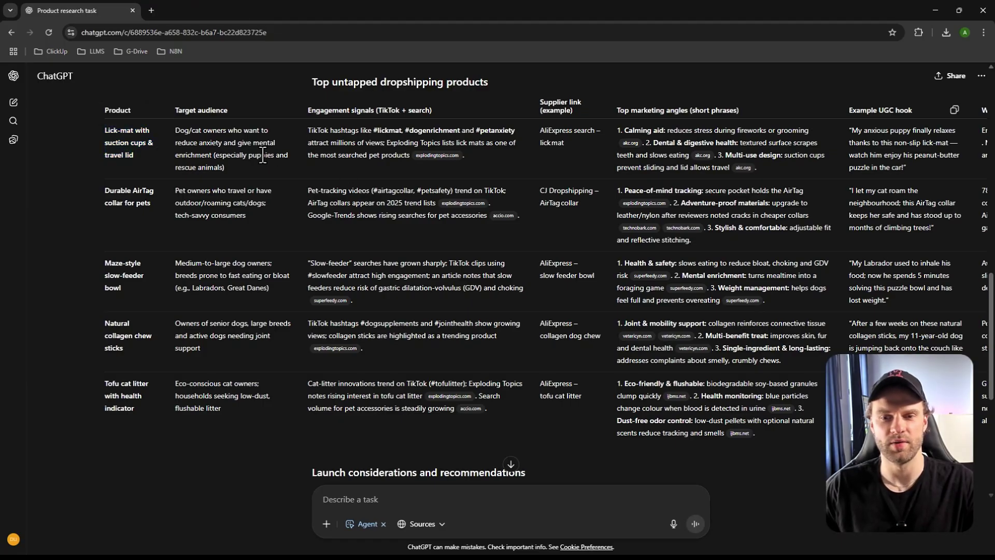
{"action": "scroll", "coordinate": [262, 154], "scroll_direction": "right", "scroll_amount": 5}
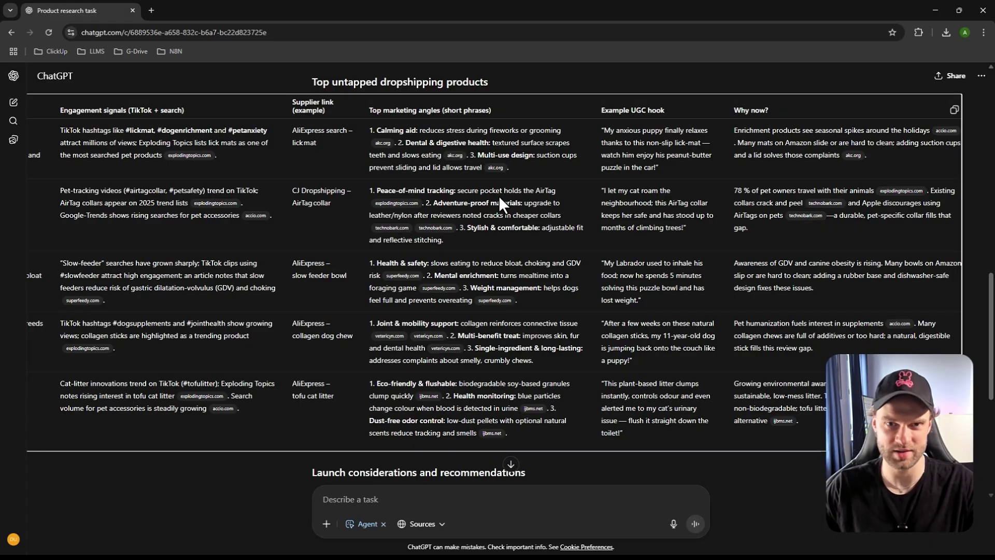
{"action": "scroll", "coordinate": [498, 195], "scroll_direction": "left", "scroll_amount": 8}
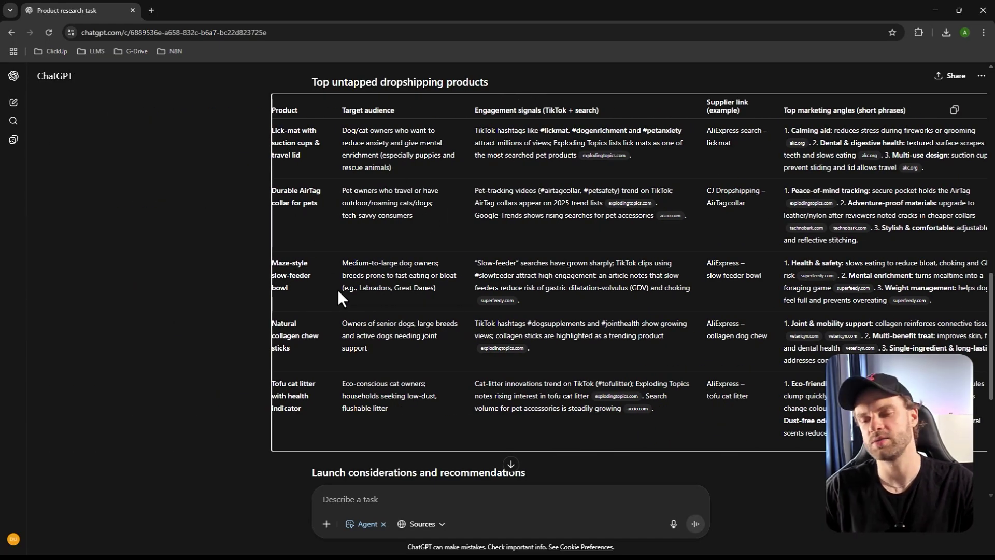
{"action": "scroll", "coordinate": [333, 301], "scroll_direction": "down", "scroll_amount": 6}
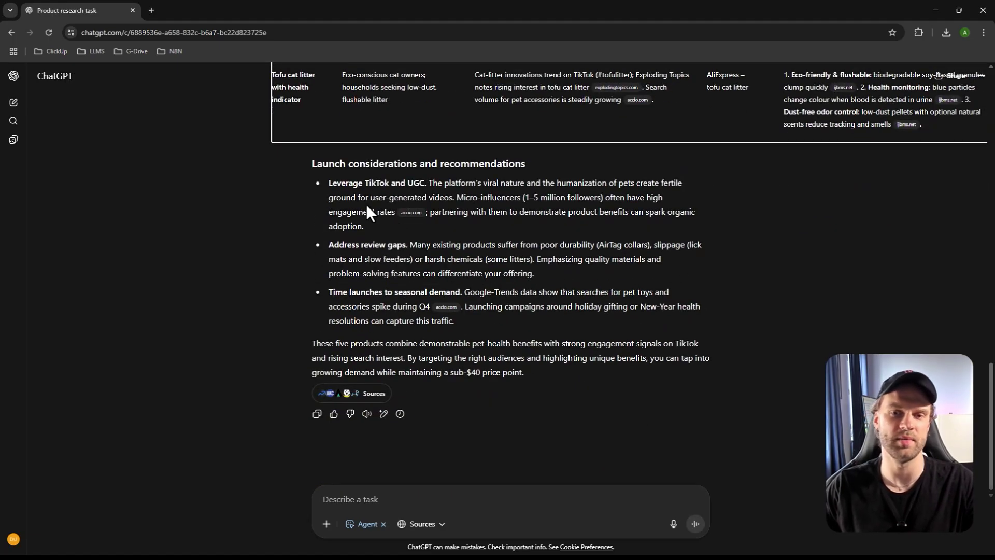
{"action": "scroll", "coordinate": [346, 242], "scroll_direction": "up", "scroll_amount": 1}
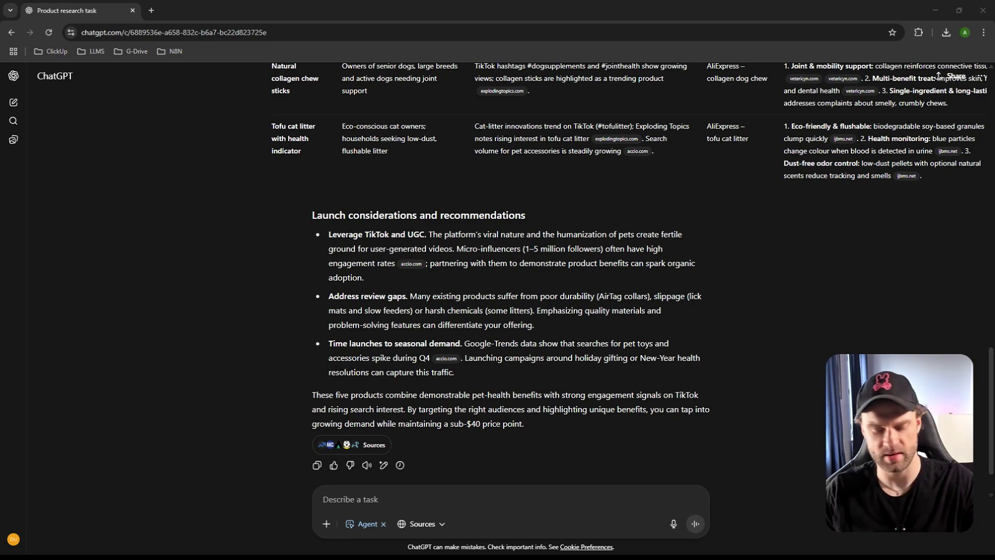
{"action": "scroll", "coordinate": [415, 394], "scroll_direction": "up", "scroll_amount": 6}
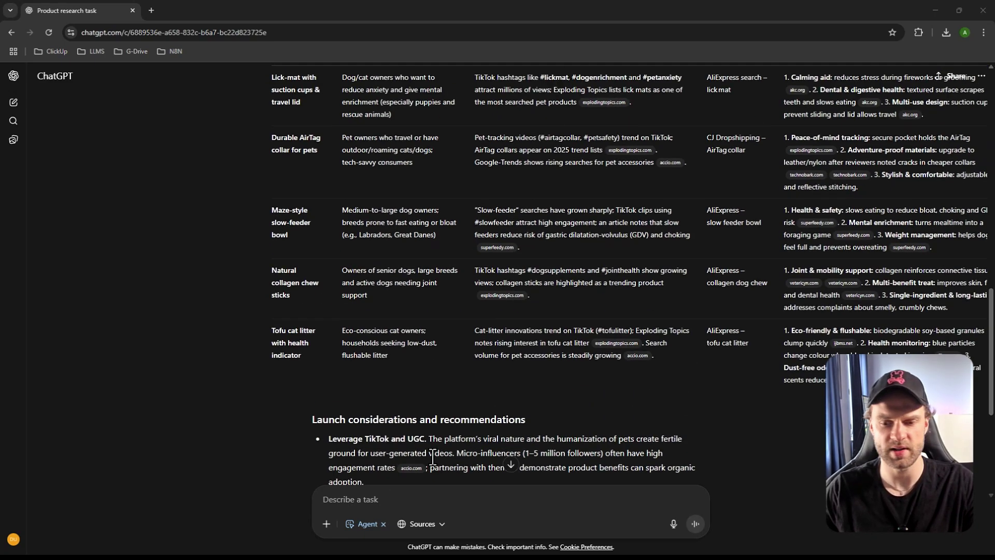
- Paste the ad-generation prompt into the current chat's message box
{"action": "scroll", "coordinate": [425, 467], "scroll_direction": "down", "scroll_amount": 7}
{"action": "left_click", "coordinate": [408, 499]}
{"action": "key", "text": "ctrl+v"}
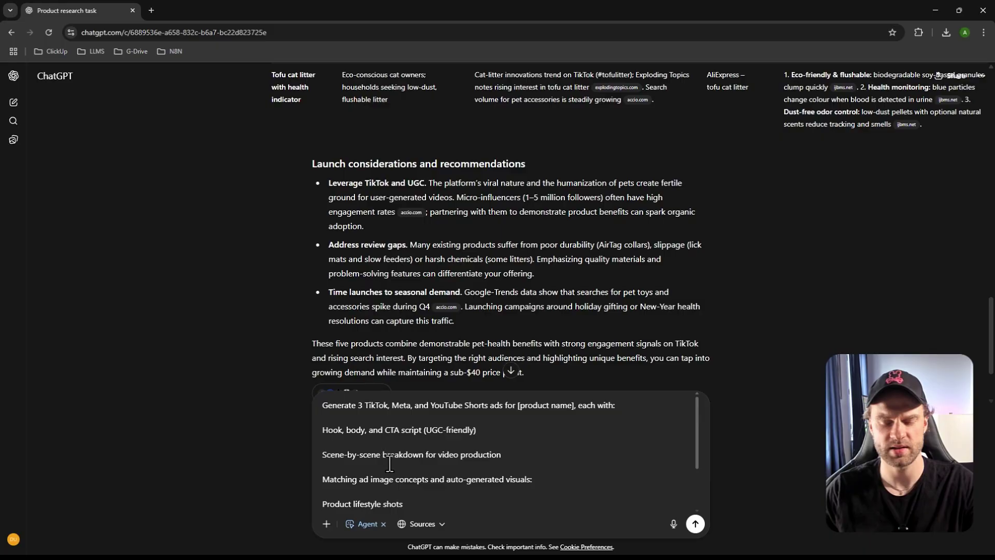
{"action": "scroll", "coordinate": [404, 472], "scroll_direction": "down", "scroll_amount": 3}
{"action": "scroll", "coordinate": [404, 472], "scroll_direction": "up", "scroll_amount": 3}
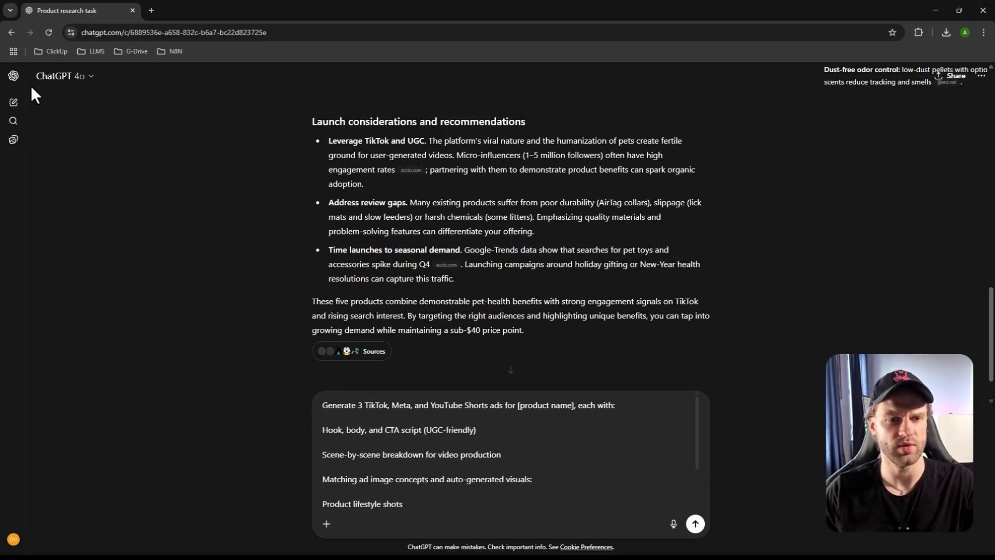
- Start a new chat, paste the ad prompt there, and switch it to Agent mode
{"action": "left_click", "coordinate": [13, 103]}
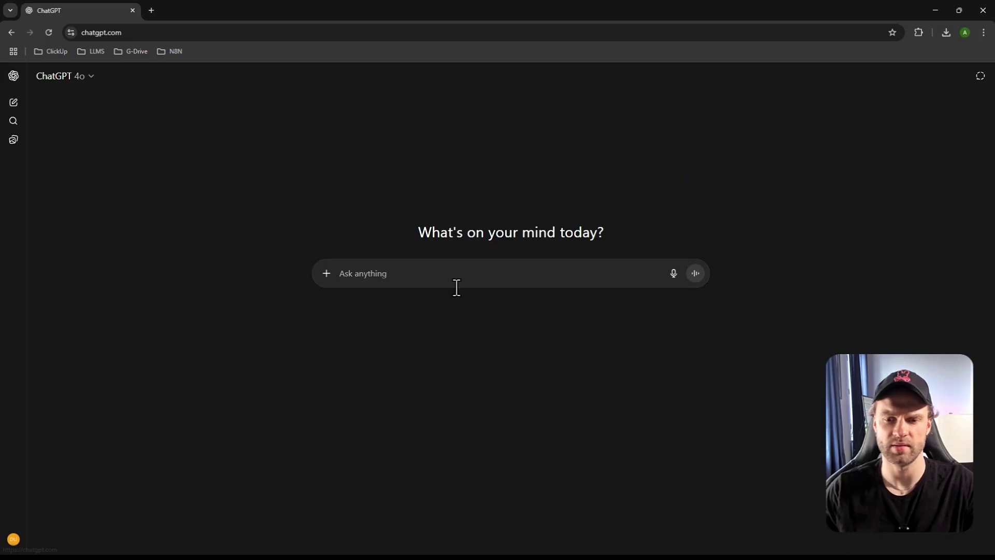
{"action": "key", "text": "ctrl+v"}
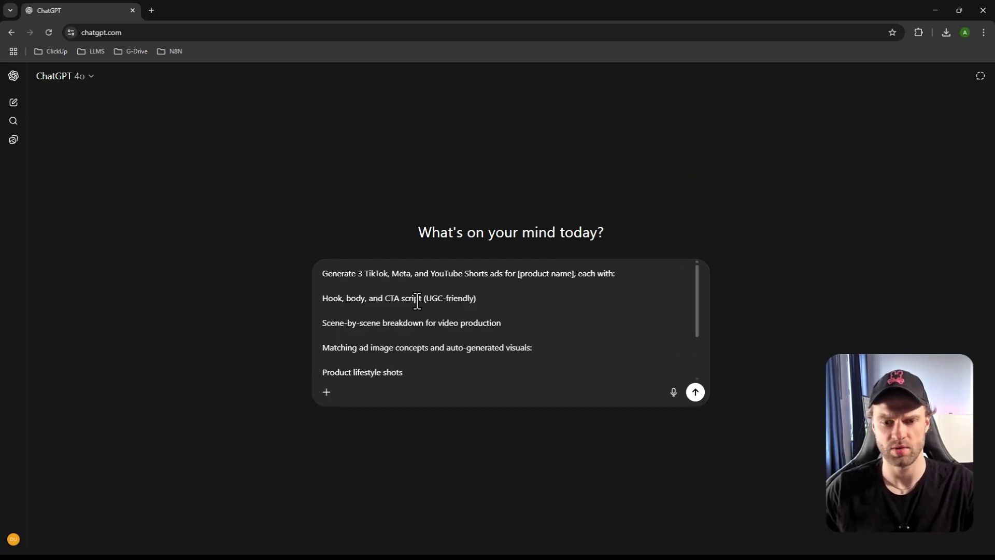
{"action": "left_click", "coordinate": [326, 391]}
{"action": "left_click", "coordinate": [366, 277]}
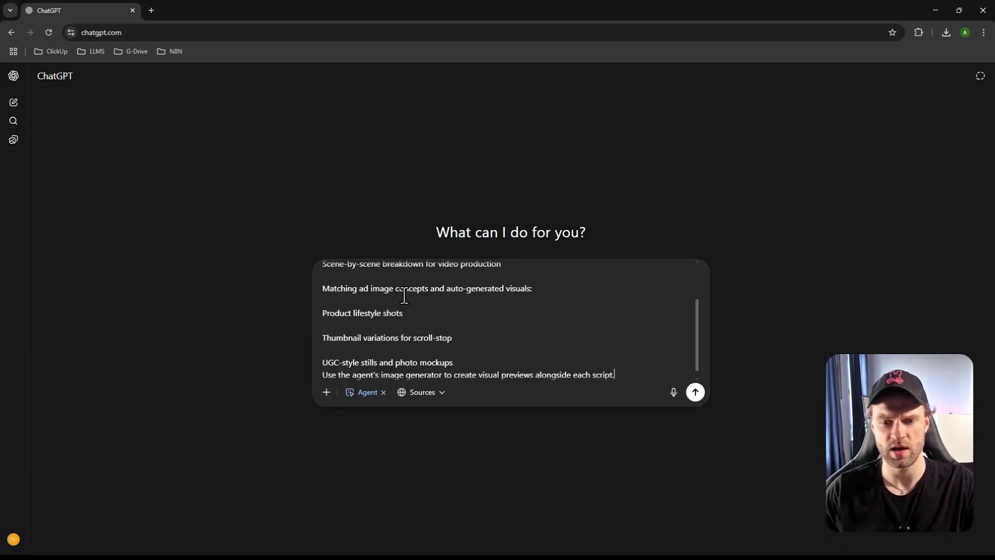
{"action": "scroll", "coordinate": [400, 331], "scroll_direction": "up", "scroll_amount": 5}
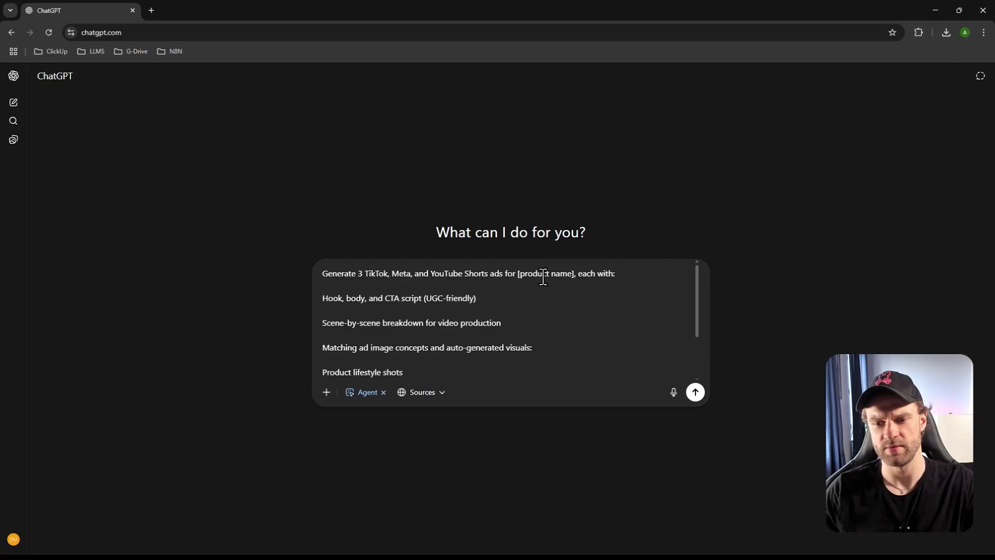
- Open AliExpress in a new tab through a Google search for 'ali'
{"action": "left_click", "coordinate": [154, 8]}
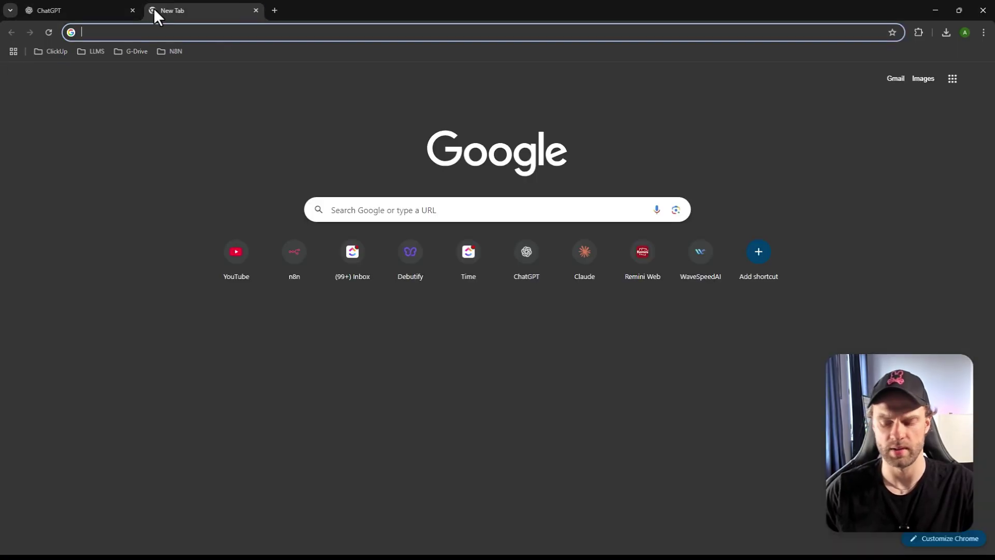
{"action": "type", "text": "ali"}
{"action": "key", "text": "Return"}
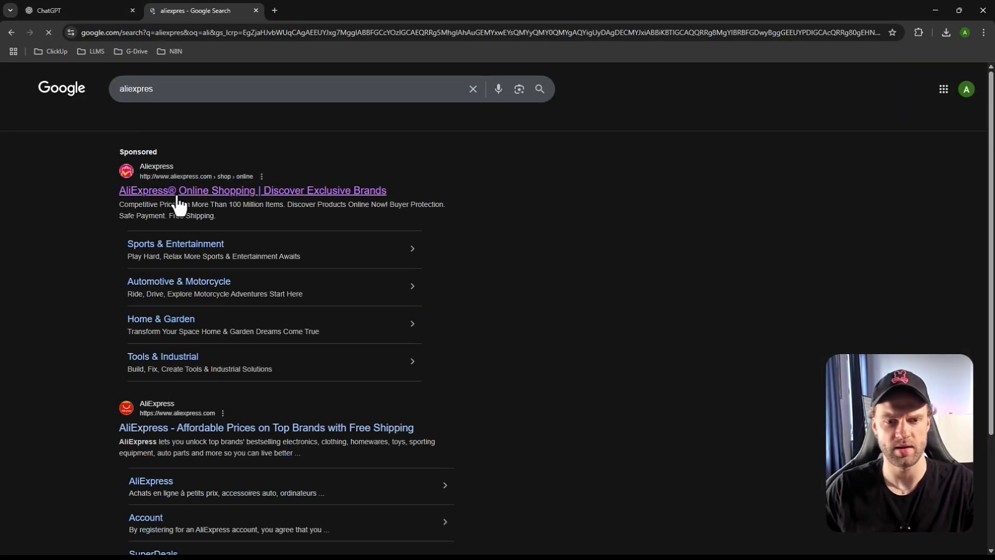
{"action": "left_click", "coordinate": [144, 190]}
- Search AliExpress for 'pet bowl no spill', closing the stray Bundle Deals page afterwards
{"action": "left_click", "coordinate": [302, 81]}
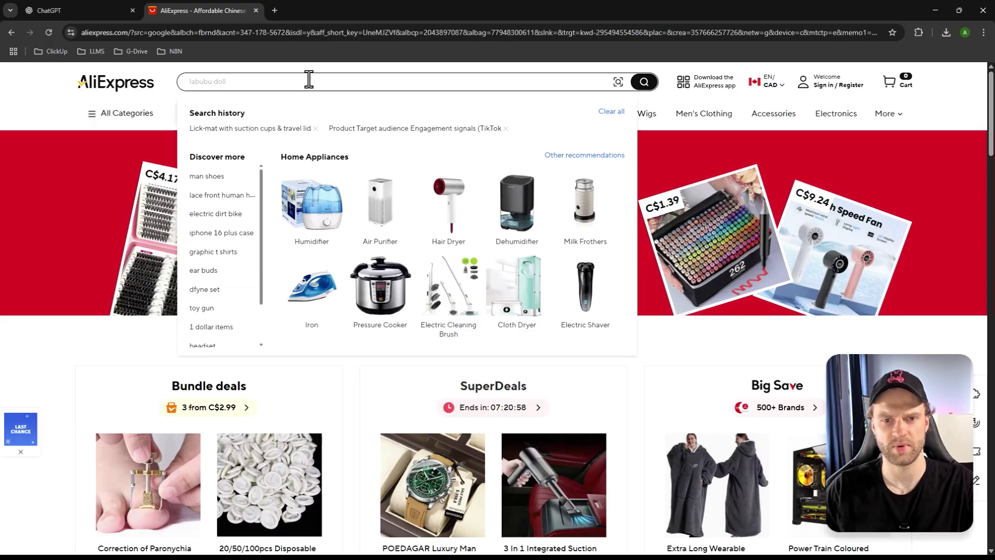
{"action": "type", "text": "pet bowl"}
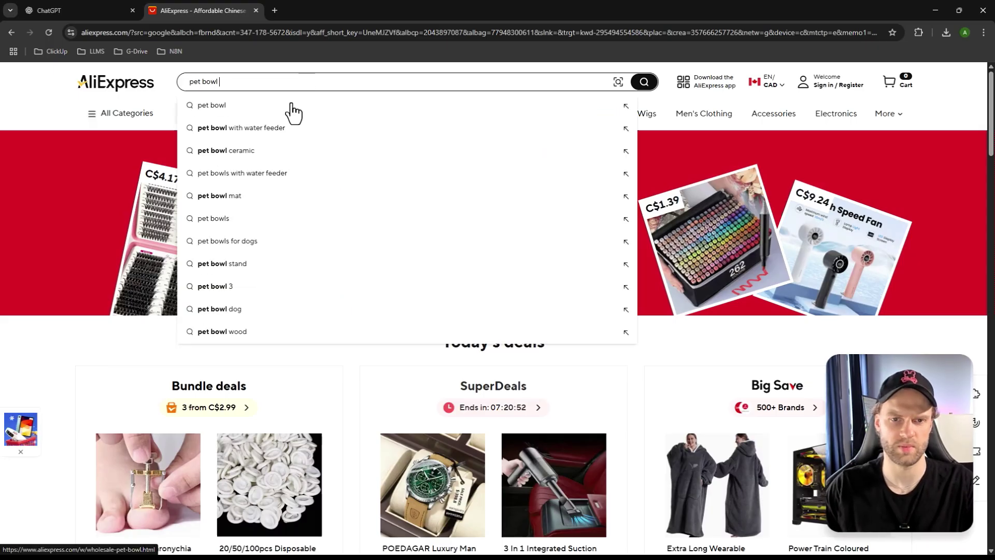
{"action": "type", "text": "  no spill"}
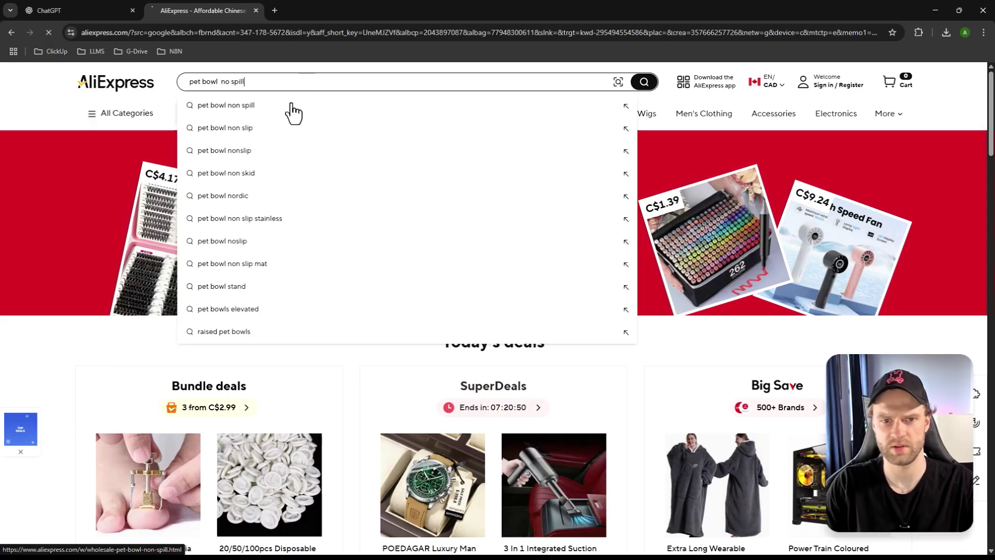
{"action": "key", "text": "Return"}
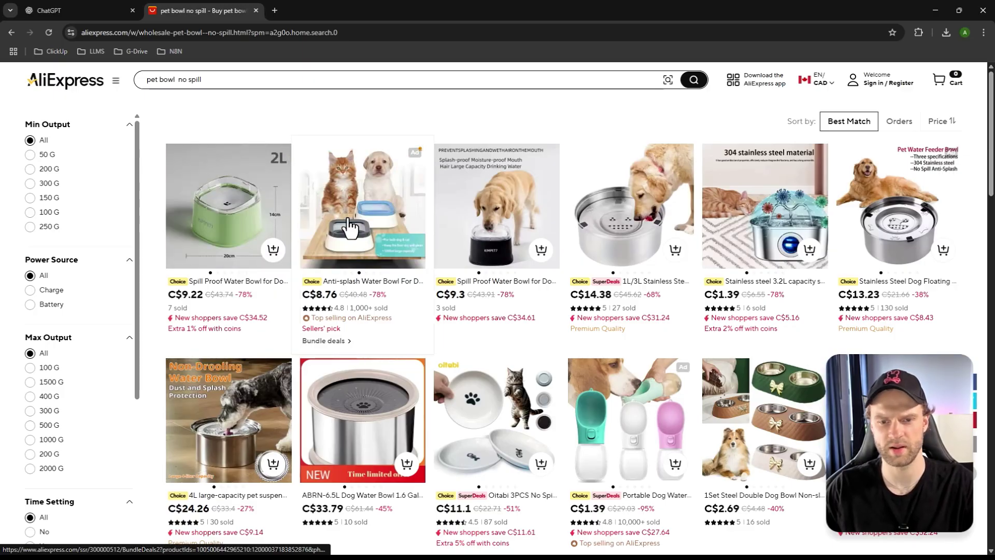
{"action": "left_click", "coordinate": [345, 311]}
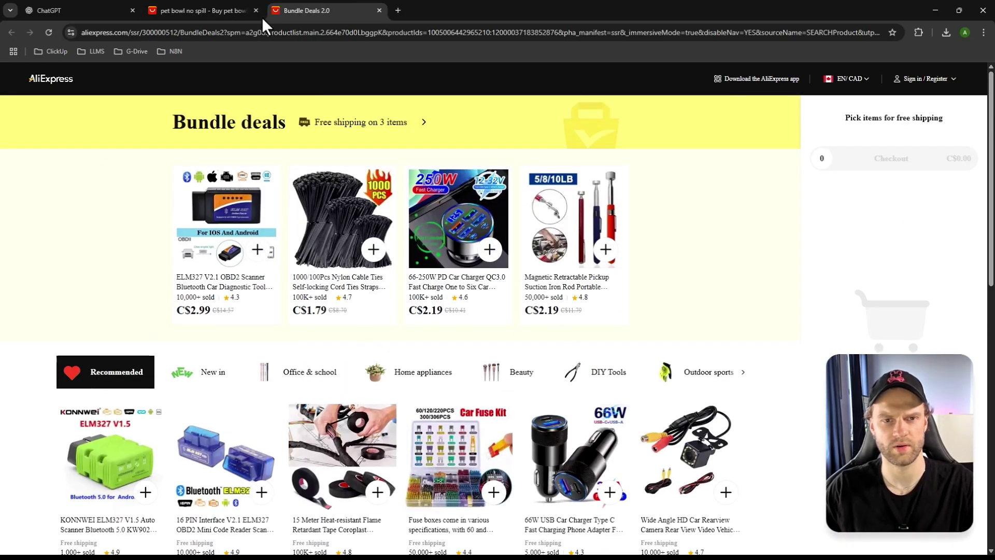
{"action": "left_click", "coordinate": [378, 11]}
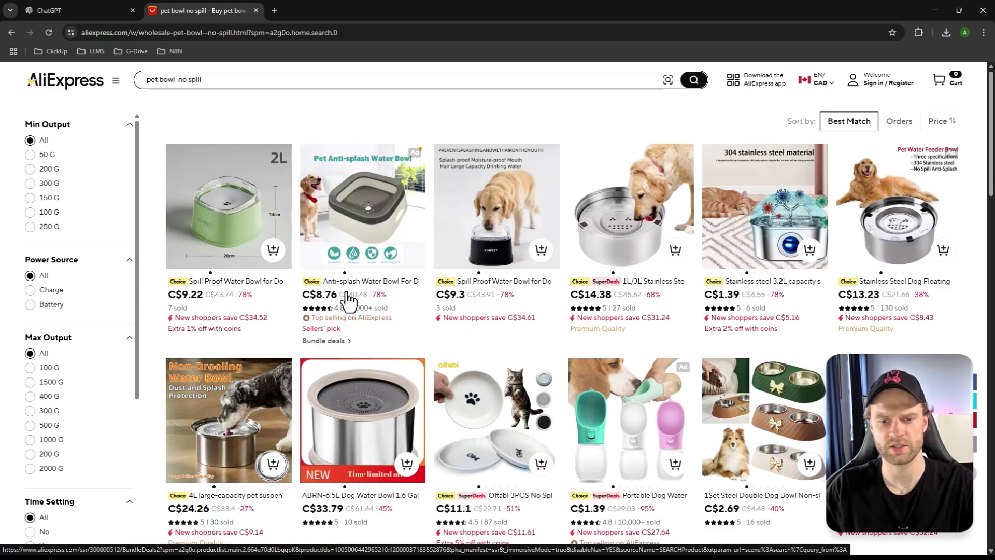
{"action": "left_click", "coordinate": [117, 8]}
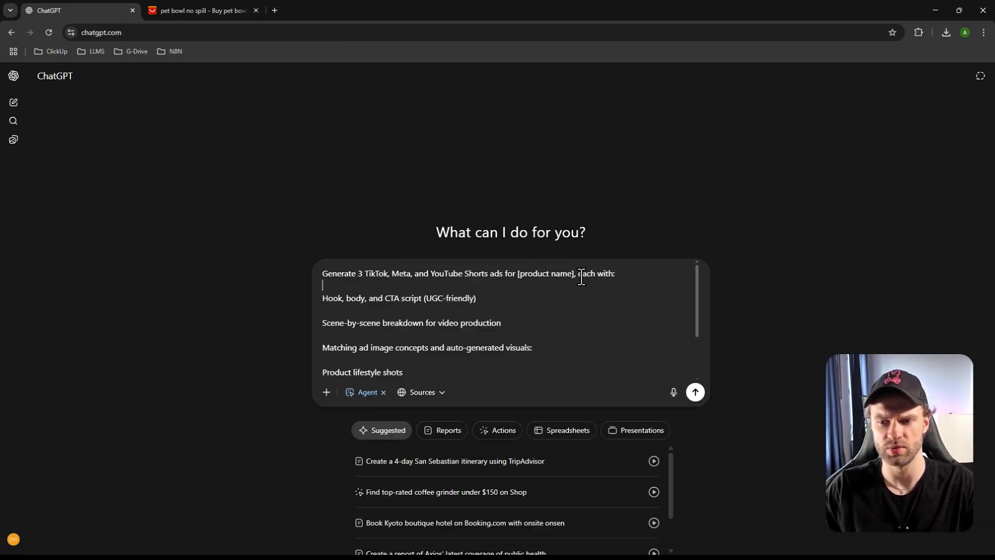
- Replace the [product name] placeholder with 'Anti-Splash Water Bowl'
{"action": "left_click_drag", "start_coordinate": [572, 274], "coordinate": [520, 275]}
{"action": "type", "text": "Anti"}
{"action": "type", "text": "-Splash Water Bo"}
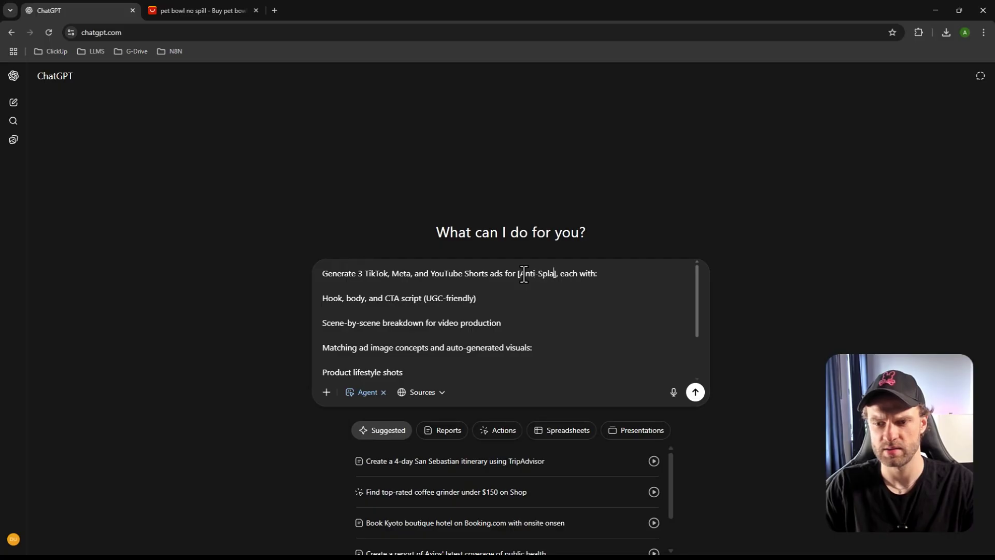
{"action": "type", "text": "wl"}
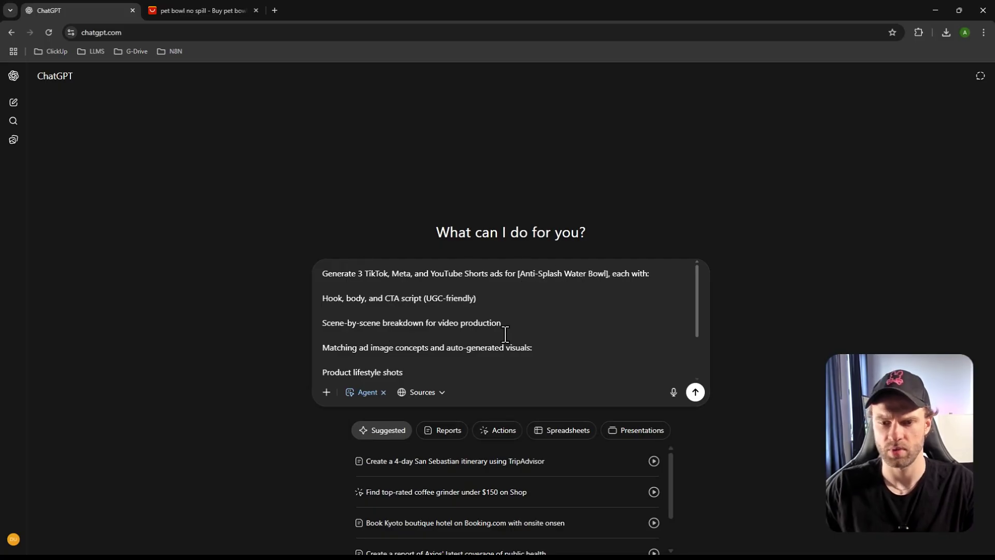
{"action": "scroll", "coordinate": [461, 343], "scroll_direction": "down", "scroll_amount": 2}
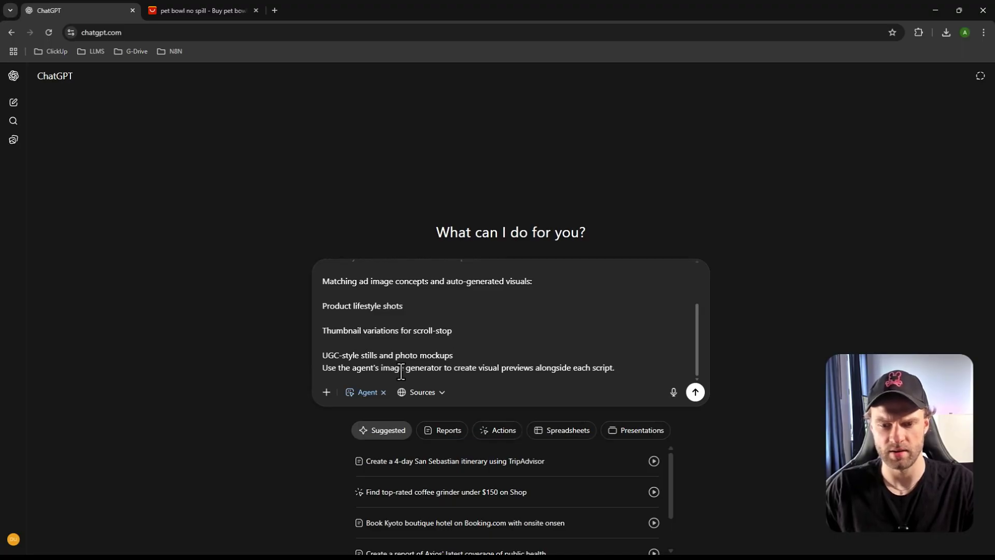
- Rework the last line to start with 'Generate', dropping 'to create' and the count
{"action": "left_click_drag", "start_coordinate": [404, 369], "coordinate": [317, 368]}
{"action": "key", "text": "BackSpace"}
{"action": "key", "text": "Delete"}
{"action": "type", "text": "G"}
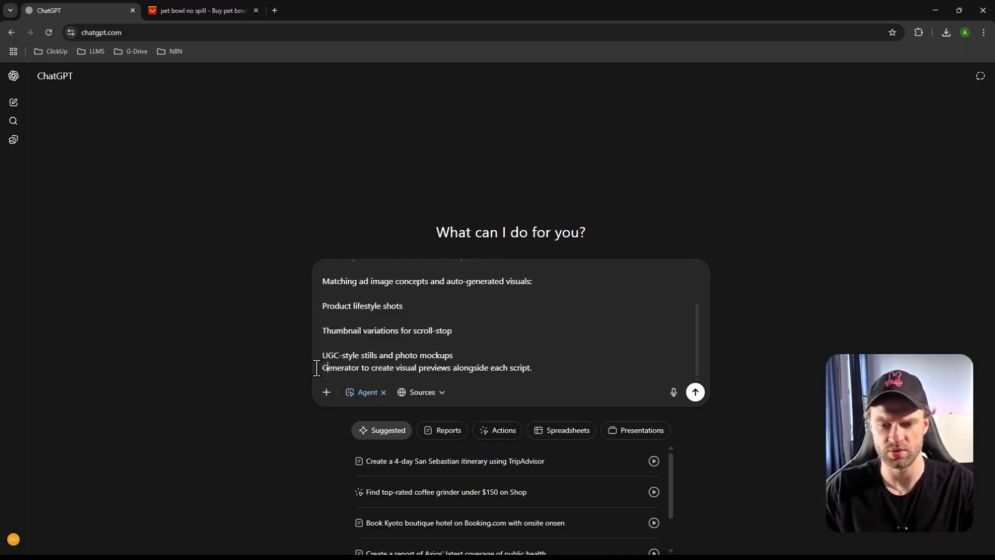
{"action": "key", "text": "BackSpace"}
{"action": "key", "text": "BackSpace"}
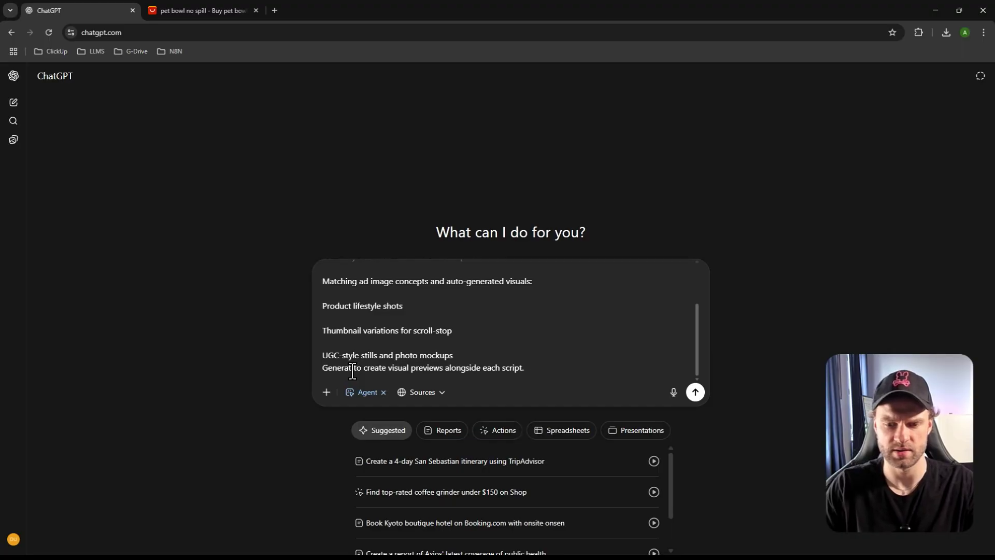
{"action": "type", "text": "e"}
{"action": "left_click", "coordinate": [392, 369]}
{"action": "key", "text": "BackSpace"}
{"action": "key", "text": "BackSpace"}
{"action": "key", "text": "BackSpace"}
{"action": "key", "text": "BackSpace"}
{"action": "key", "text": "BackSpace"}
{"action": "key", "text": "BackSpace"}
{"action": "key", "text": "BackSpace"}
{"action": "key", "text": "BackSpace"}
{"action": "key", "text": "BackSpace"}
{"action": "key", "text": "BackSpace"}
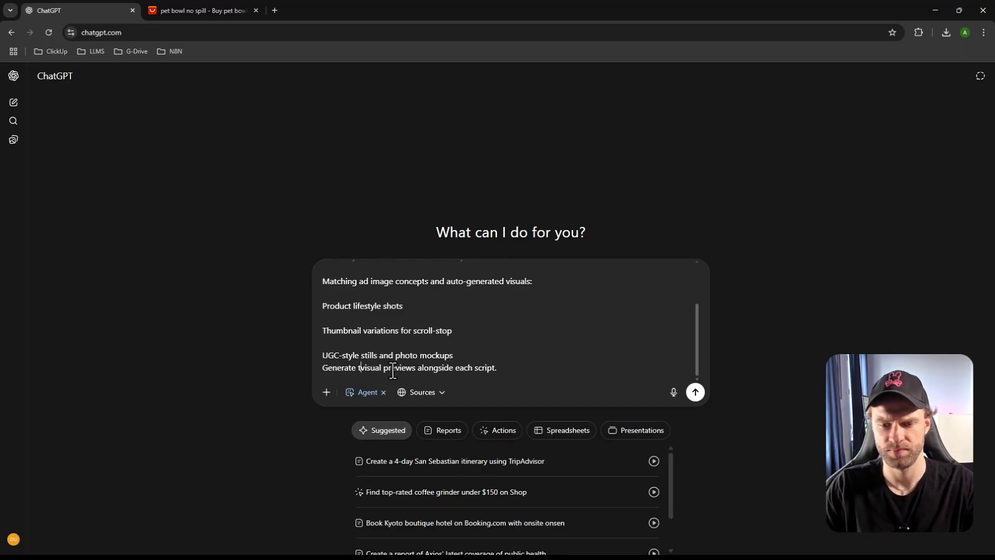
{"action": "type", "text": "3"}
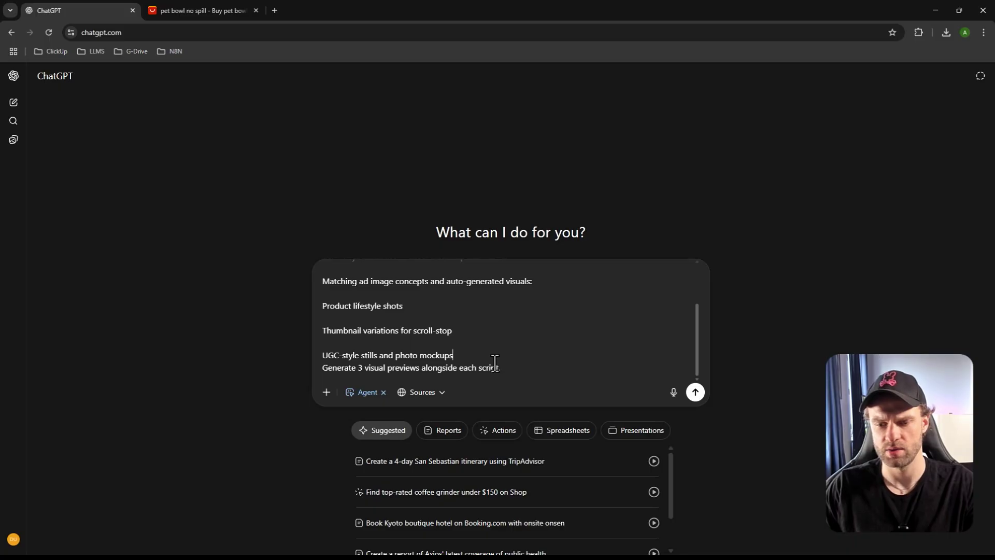
{"action": "key", "text": "BackSpace"}
{"action": "key", "text": "BackSpace"}
- Enter 1 as the visual preview count and revisit the AliExpress anti-splash bowl listing
{"action": "type", "text": "1"}
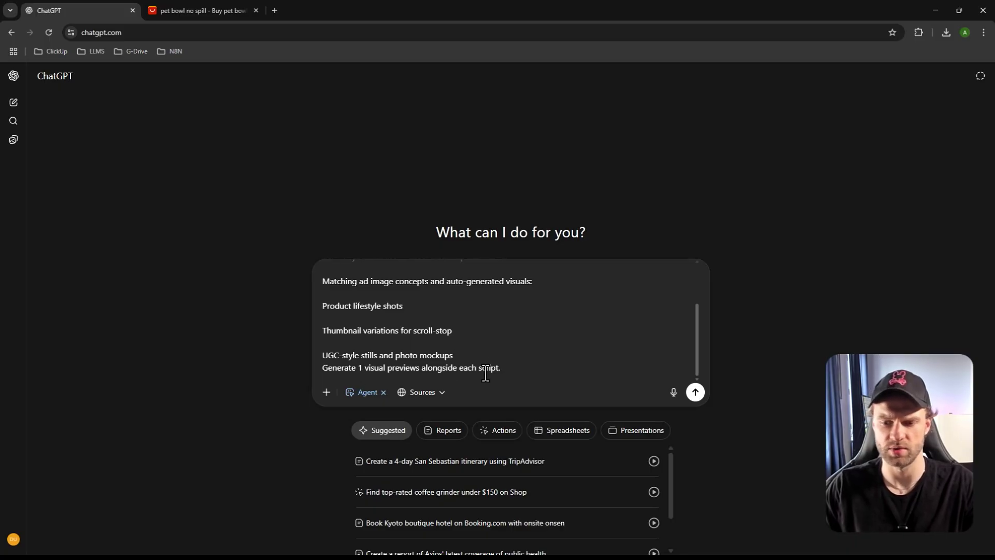
{"action": "left_click", "coordinate": [205, 11]}
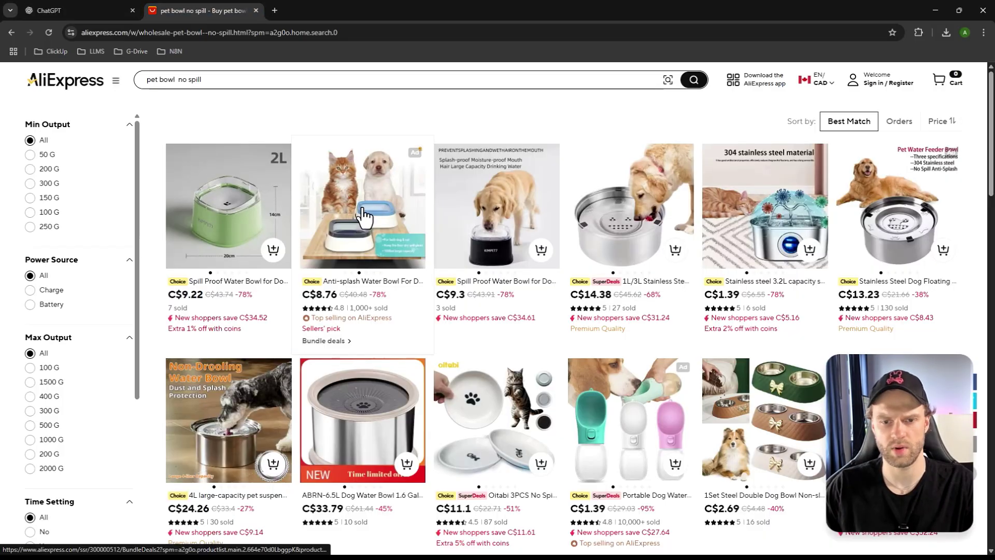
{"action": "right_click", "coordinate": [362, 209]}
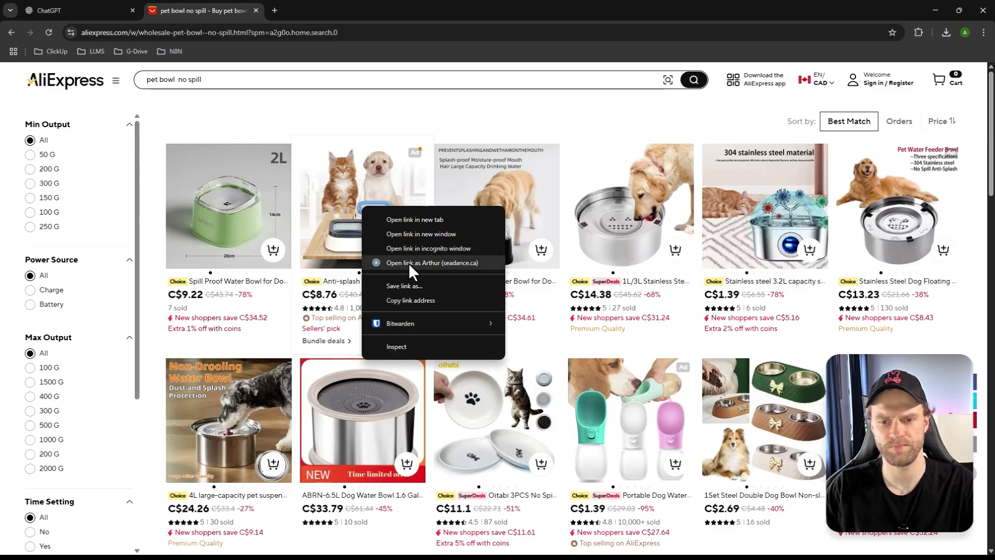
- Search Google for a no-spill pet water bowl and copy the white bowl's product image
{"action": "left_click", "coordinate": [276, 10]}
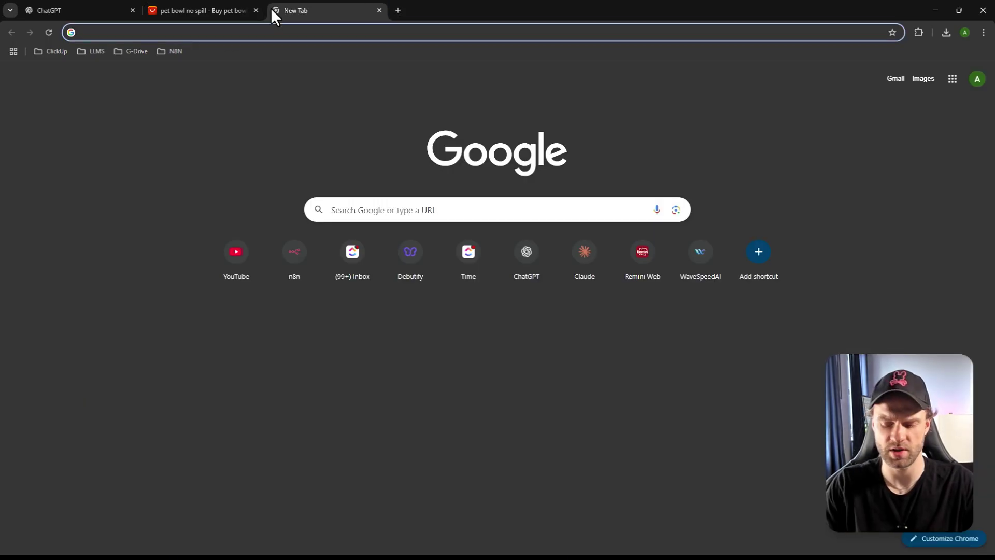
{"action": "type", "text": "no spill"}
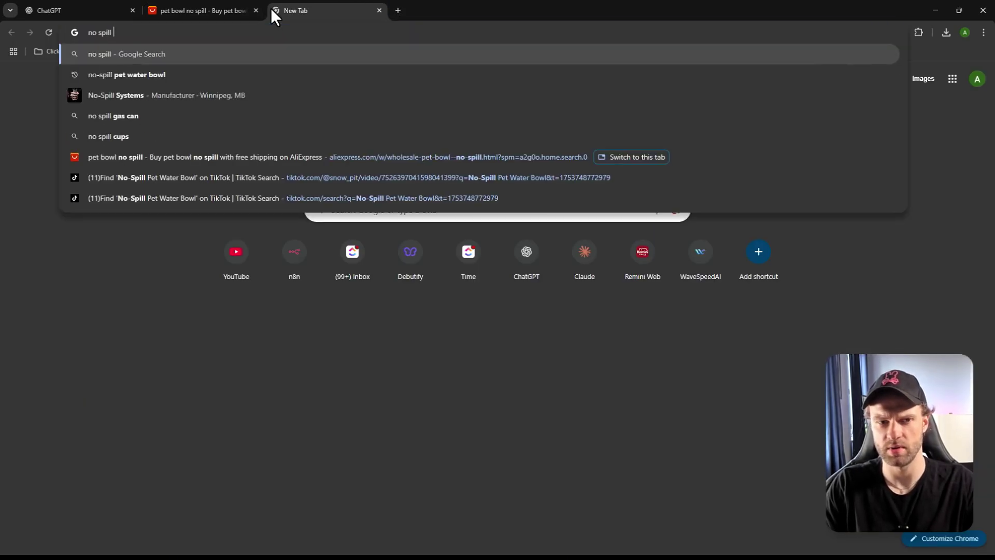
{"action": "left_click", "coordinate": [208, 74]}
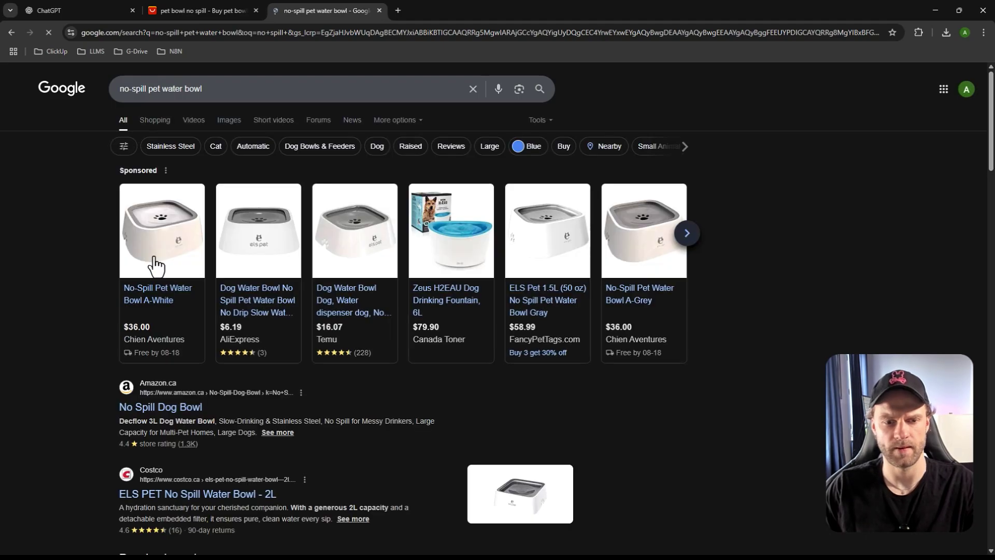
{"action": "left_click", "coordinate": [449, 256]}
{"action": "right_click", "coordinate": [354, 247]}
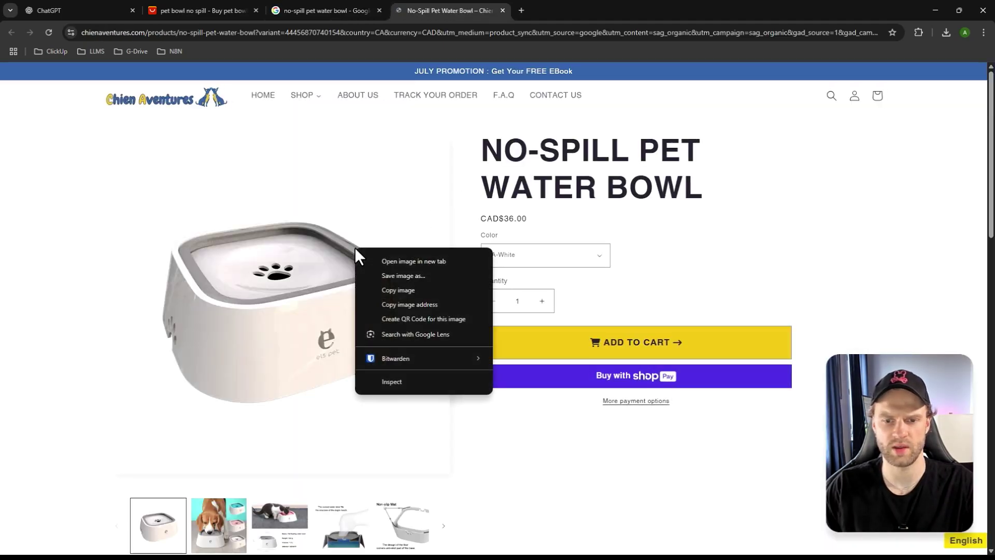
{"action": "left_click", "coordinate": [398, 290]}
{"action": "left_click", "coordinate": [329, 9]}
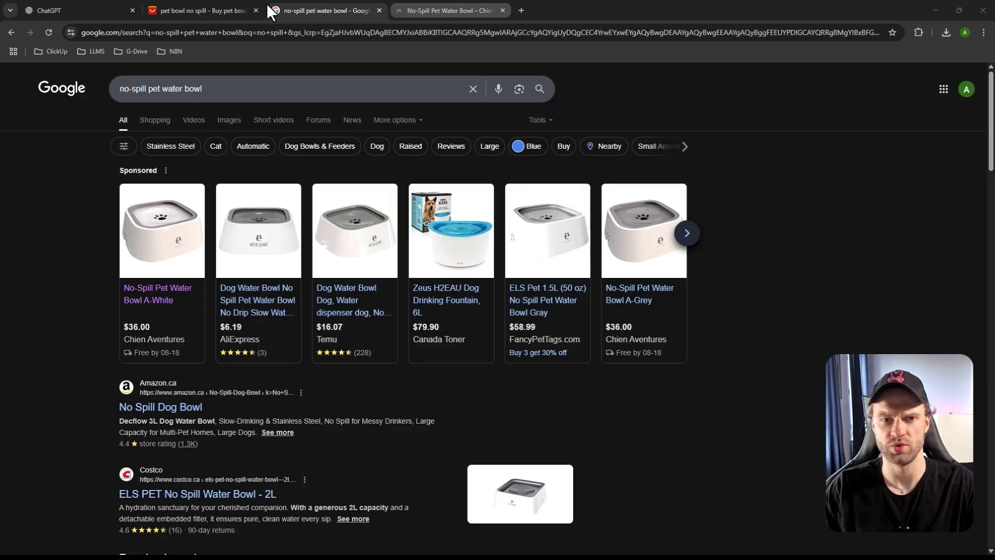
{"action": "left_click", "coordinate": [93, 11]}
- Paste the bowl image into the ad prompt, add a new line, and send it
{"action": "key", "text": "ctrl+v"}
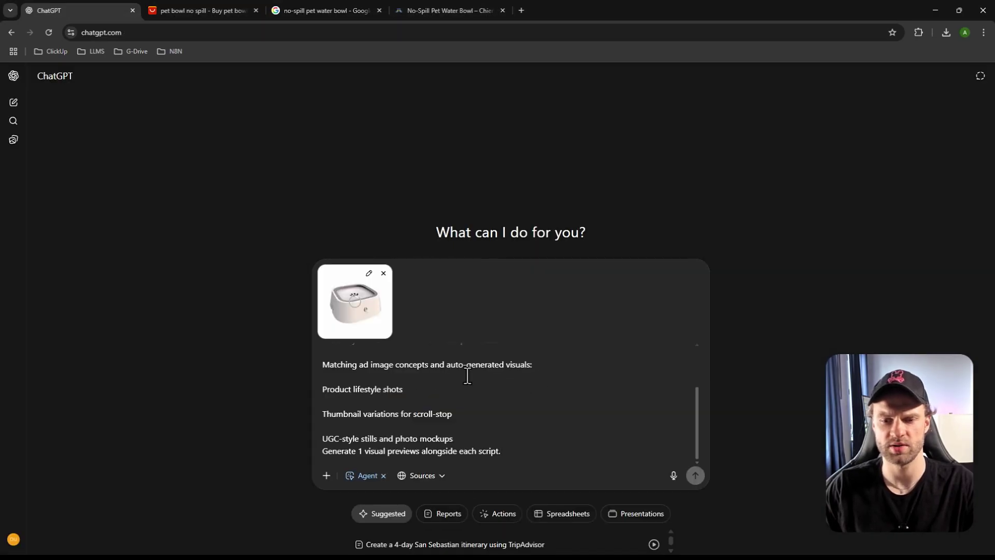
{"action": "key", "text": "shift+Return"}
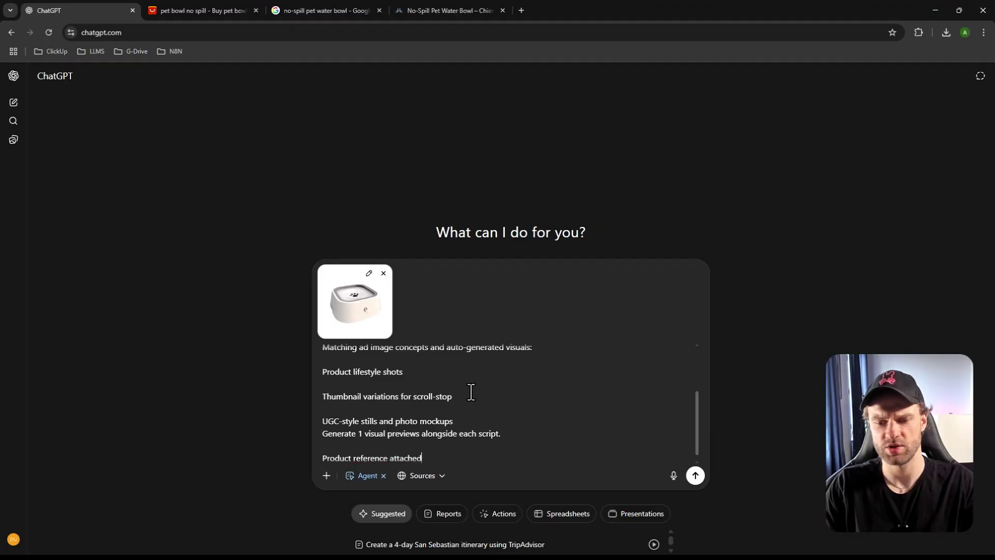
{"action": "key", "text": "Return"}
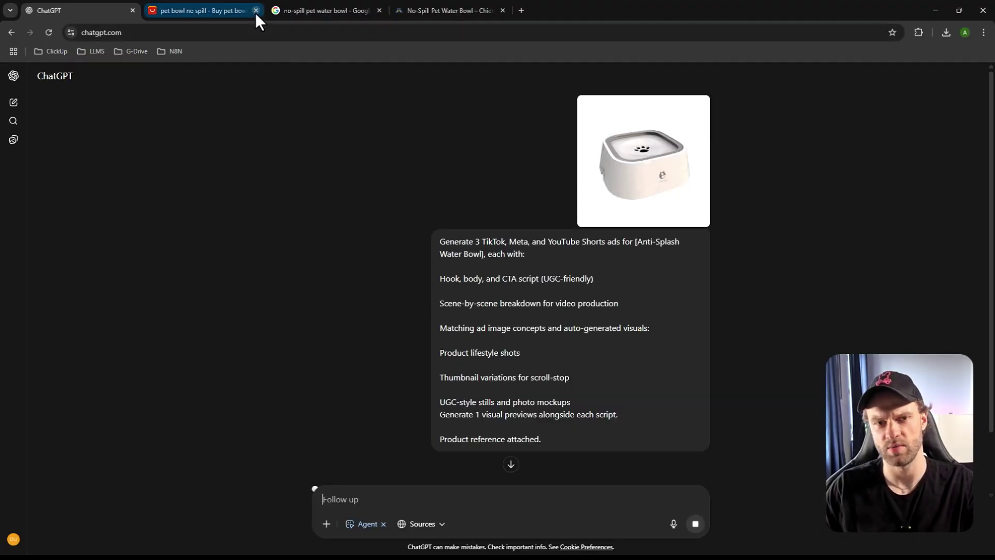
- Close the AliExpress and Google search tabs
{"action": "left_click", "coordinate": [256, 11]}
{"action": "left_click", "coordinate": [255, 11]}
{"action": "left_click", "coordinate": [263, 12]}
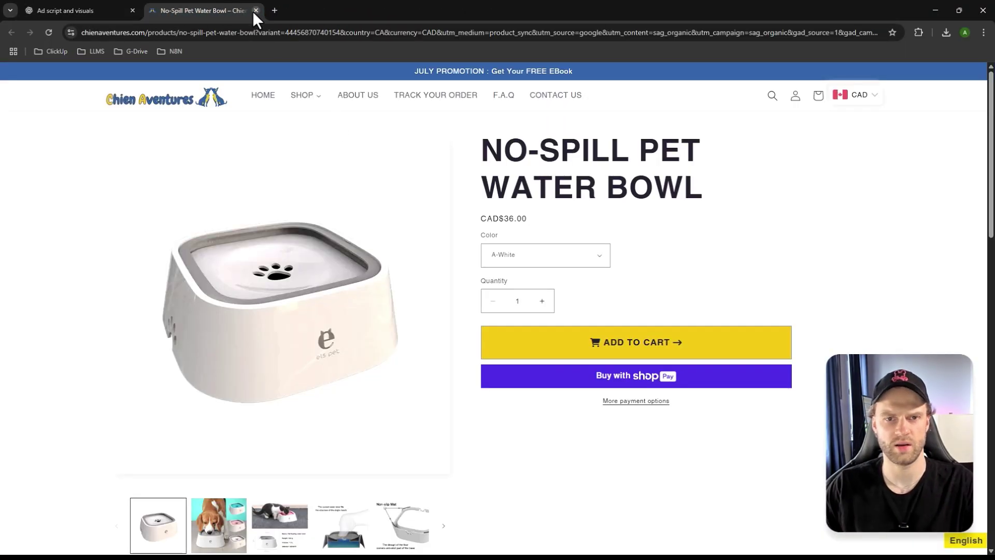
- Close the leftover store product page tab while the agent starts the bowl ad task
{"action": "left_click", "coordinate": [255, 11]}
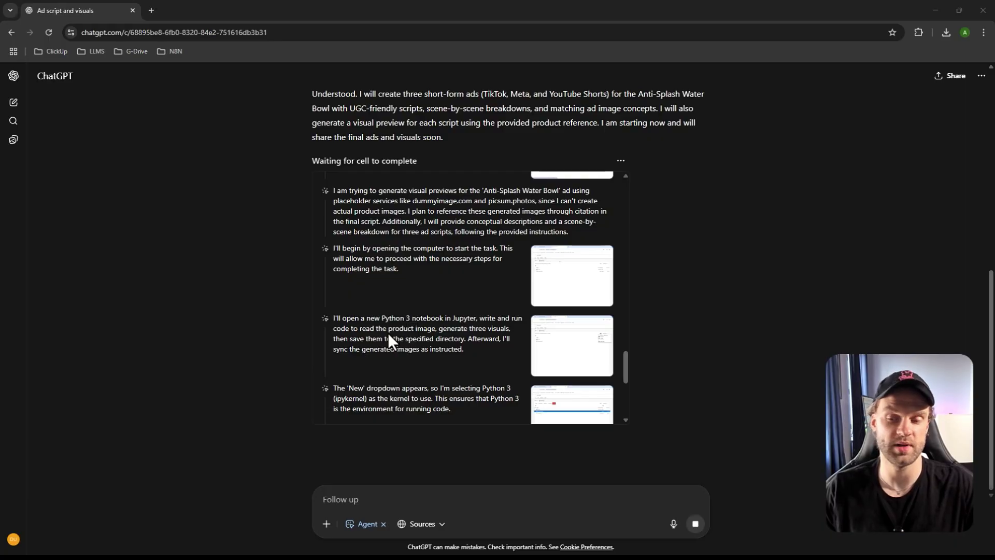
- Scroll up the agent's log and enlarge three step screenshots, including the Photopea one
{"action": "scroll", "coordinate": [542, 378], "scroll_direction": "up", "scroll_amount": 2}
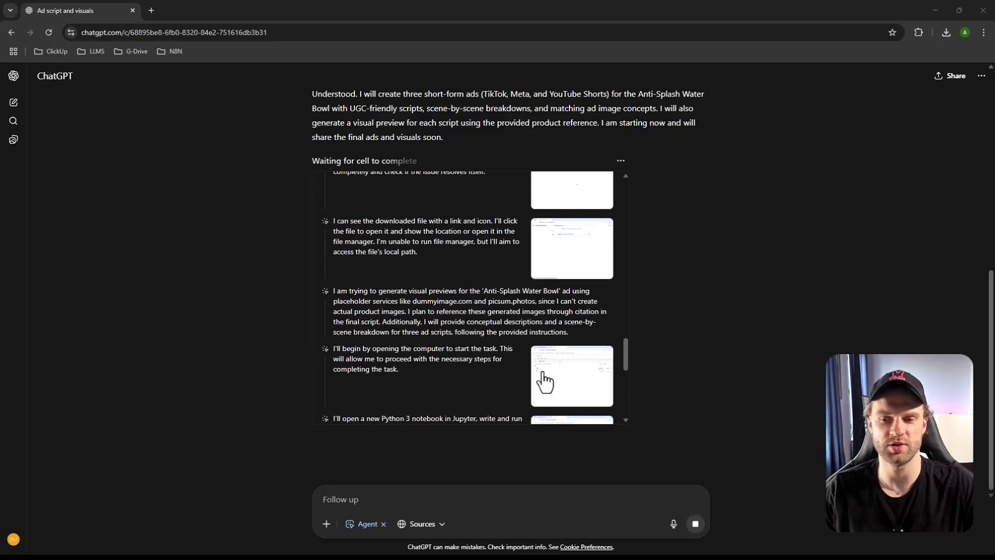
{"action": "scroll", "coordinate": [529, 347], "scroll_direction": "up", "scroll_amount": 5}
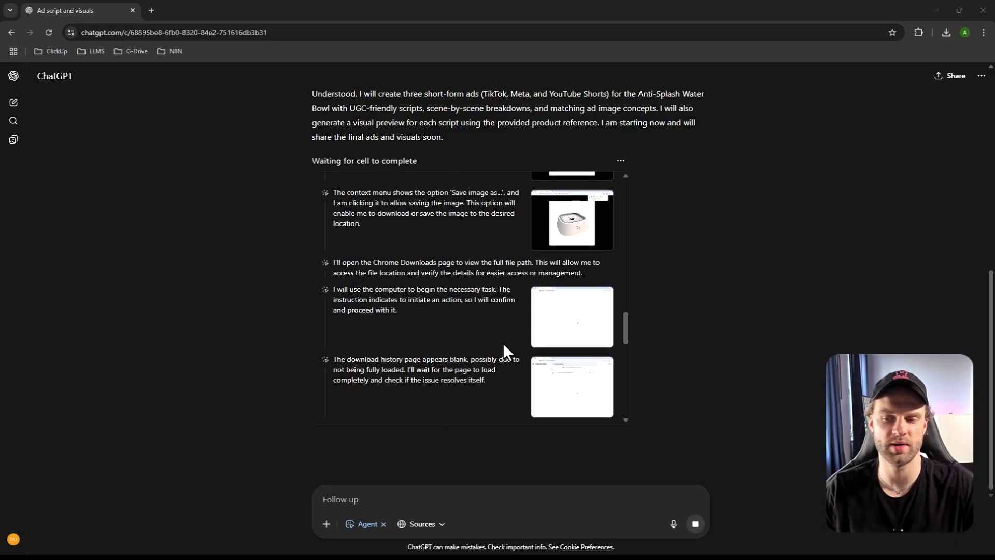
{"action": "scroll", "coordinate": [526, 337], "scroll_direction": "up", "scroll_amount": 5}
{"action": "left_click", "coordinate": [555, 276]}
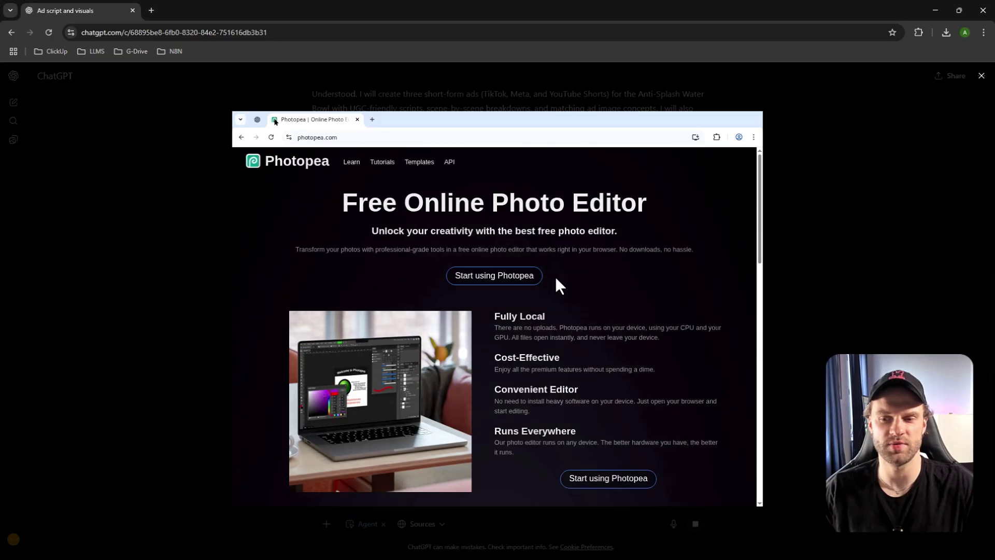
{"action": "left_click", "coordinate": [195, 267]}
{"action": "left_click", "coordinate": [583, 258]}
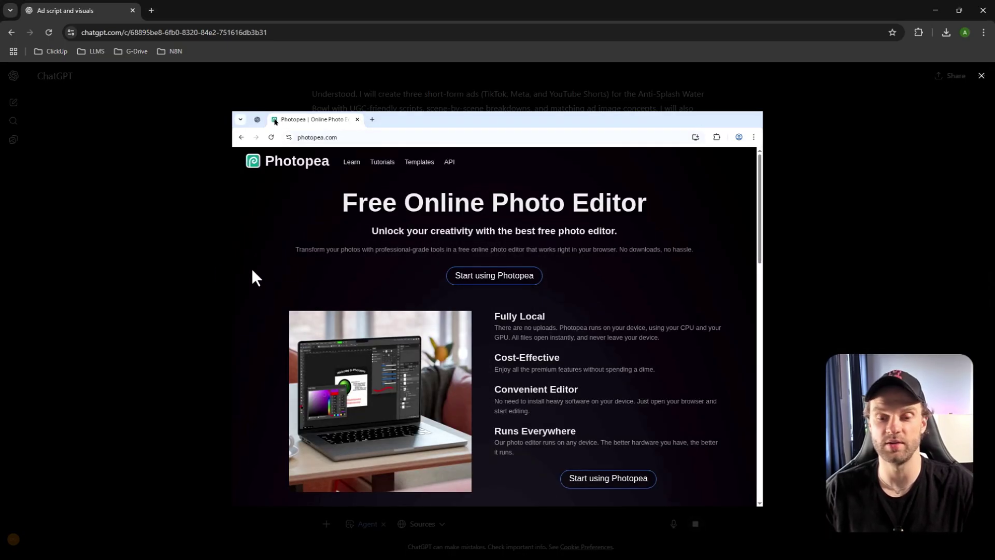
{"action": "left_click", "coordinate": [117, 268]}
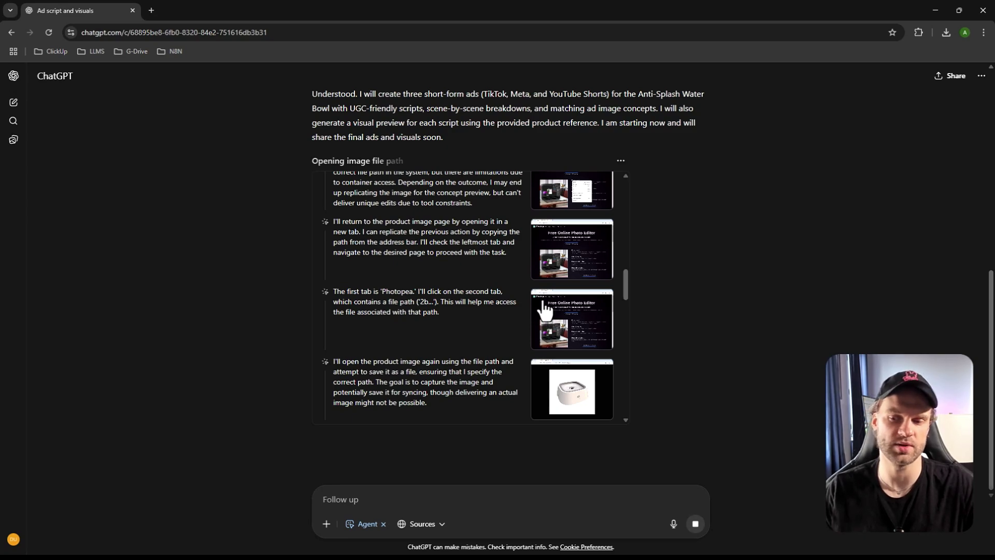
{"action": "left_click", "coordinate": [568, 322]}
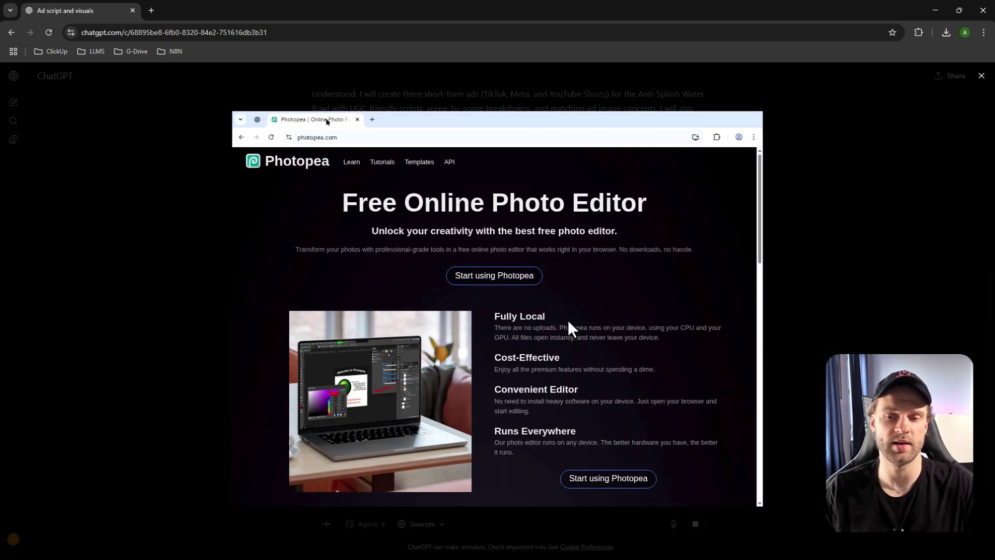
{"action": "left_click", "coordinate": [119, 240]}
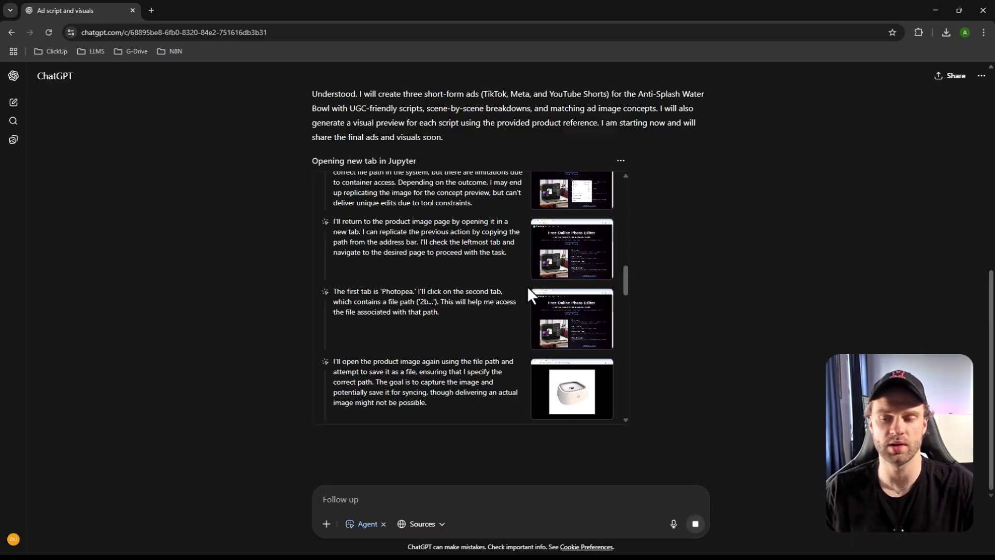
- Scroll through the step log to follow the agent's image-generating script
{"action": "scroll", "coordinate": [527, 286], "scroll_direction": "up", "scroll_amount": 1}
{"action": "scroll", "coordinate": [527, 299], "scroll_direction": "down", "scroll_amount": 4}
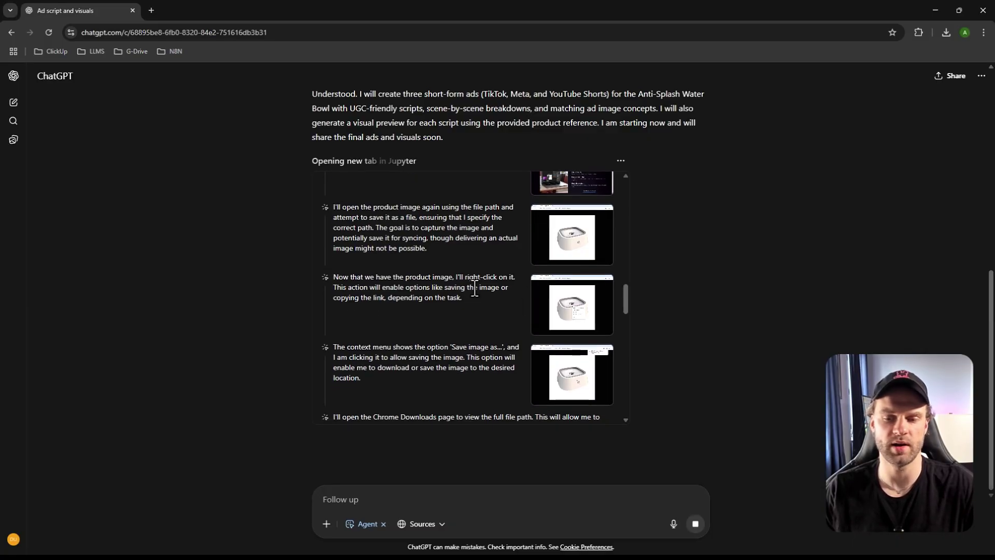
{"action": "scroll", "coordinate": [462, 300], "scroll_direction": "down", "scroll_amount": 7}
{"action": "scroll", "coordinate": [393, 325], "scroll_direction": "down", "scroll_amount": 10}
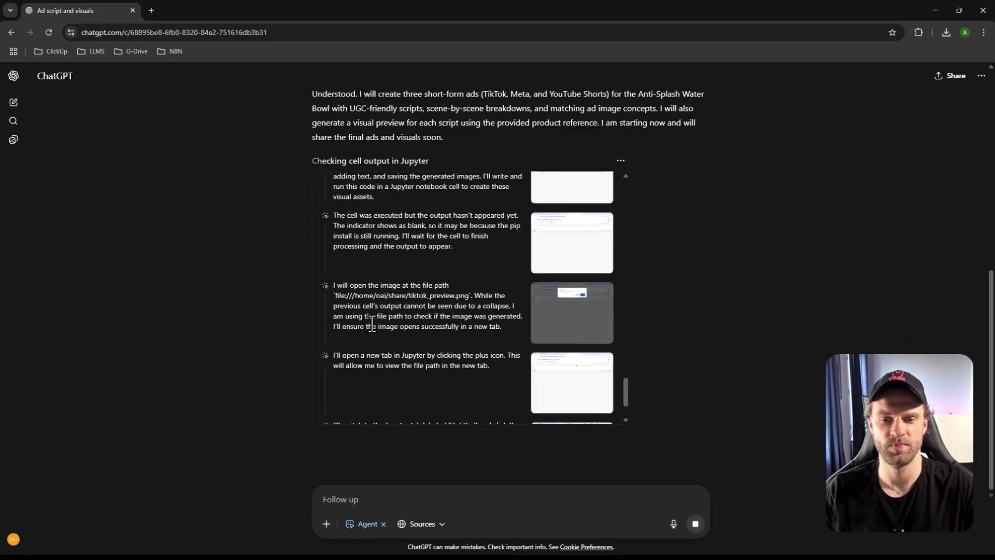
{"action": "scroll", "coordinate": [366, 310], "scroll_direction": "up", "scroll_amount": 4}
{"action": "scroll", "coordinate": [368, 307], "scroll_direction": "up", "scroll_amount": 2}
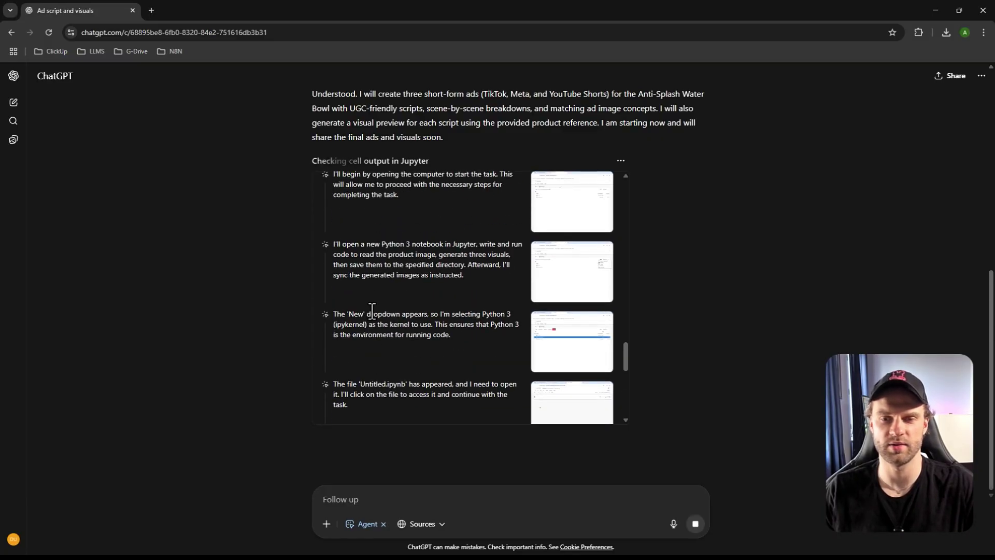
{"action": "scroll", "coordinate": [464, 287], "scroll_direction": "down", "scroll_amount": 10}
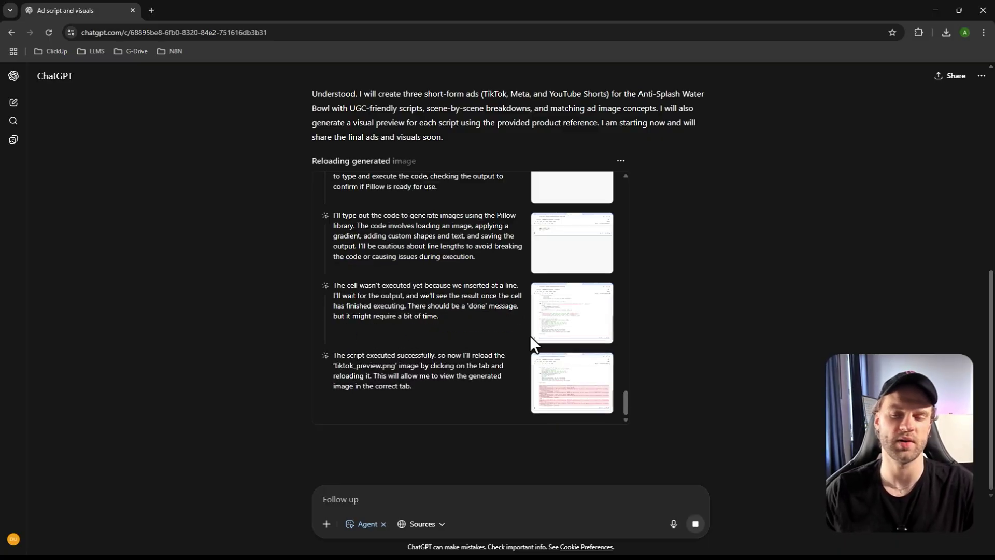
- Enlarge the latest step screenshots to see the 'No more spills!' TikTok preview image
{"action": "left_click", "coordinate": [567, 384]}
{"action": "left_click", "coordinate": [94, 292]}
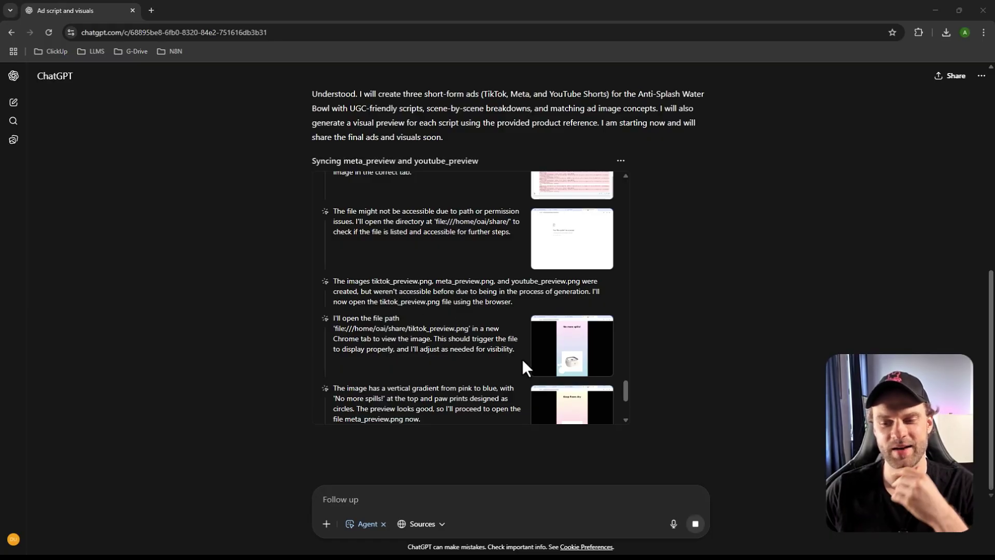
{"action": "left_click", "coordinate": [555, 315]}
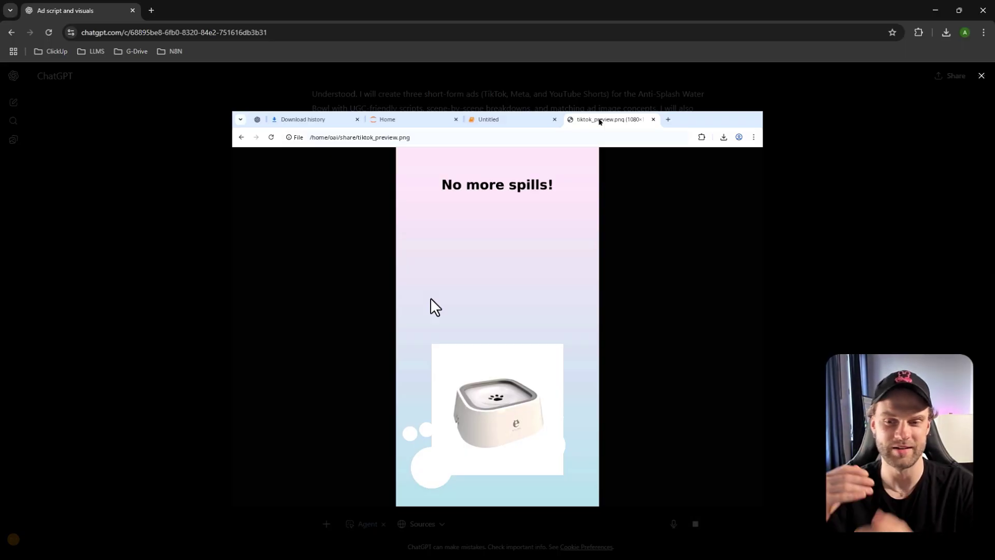
- Close the TikTok preview and scroll through the agent's activity log
{"action": "left_click", "coordinate": [172, 324]}
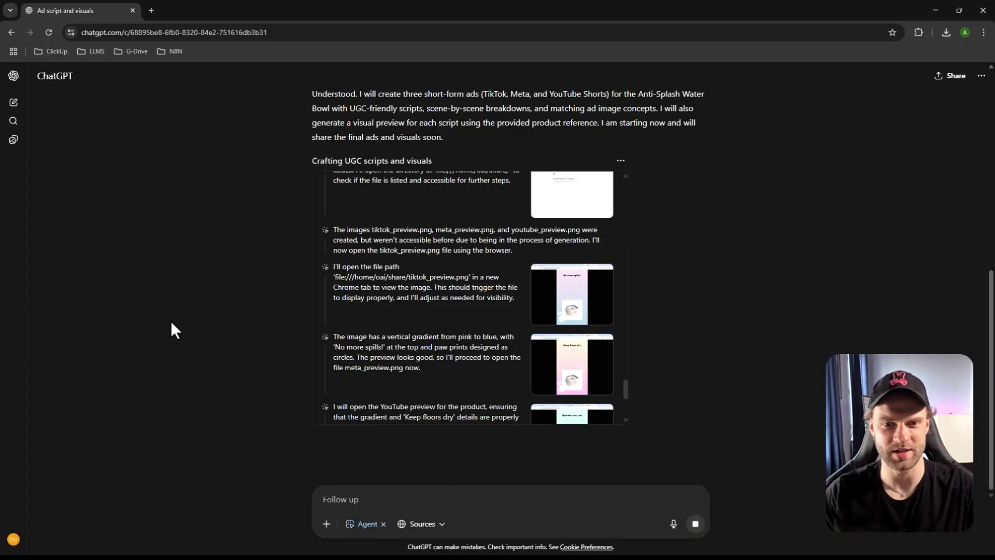
{"action": "scroll", "coordinate": [284, 335], "scroll_direction": "up", "scroll_amount": 5}
{"action": "scroll", "coordinate": [284, 342], "scroll_direction": "up", "scroll_amount": 2}
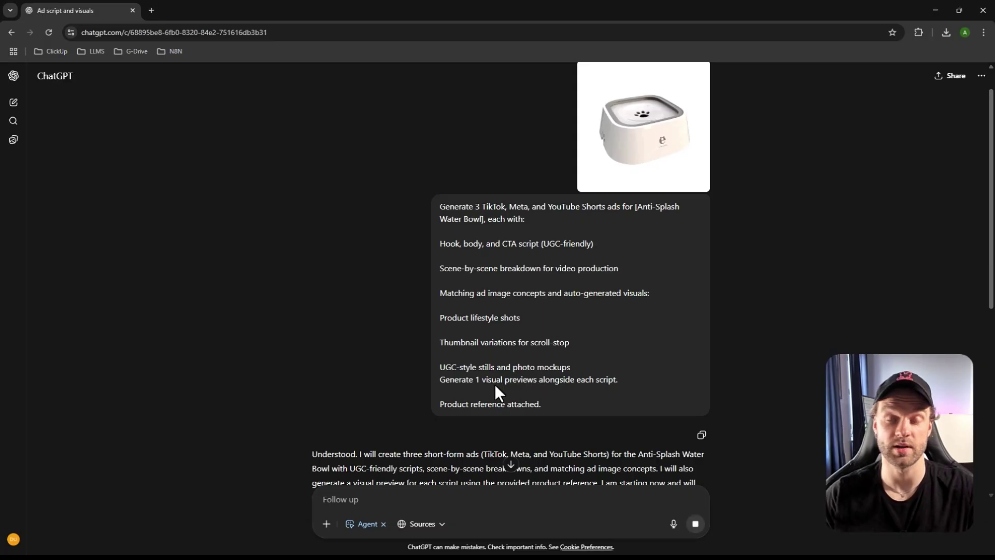
{"action": "scroll", "coordinate": [372, 345], "scroll_direction": "down", "scroll_amount": 5}
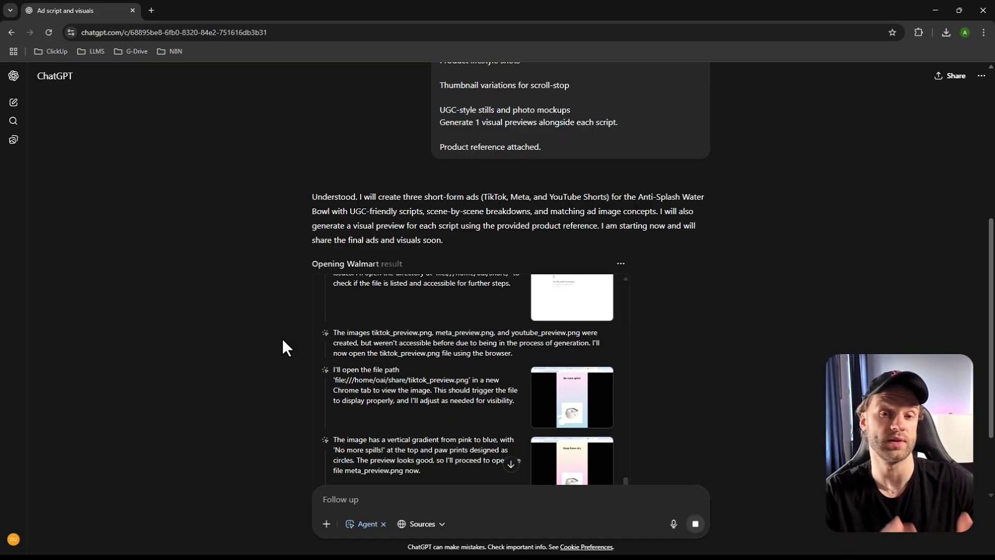
{"action": "scroll", "coordinate": [338, 368], "scroll_direction": "down", "scroll_amount": 3}
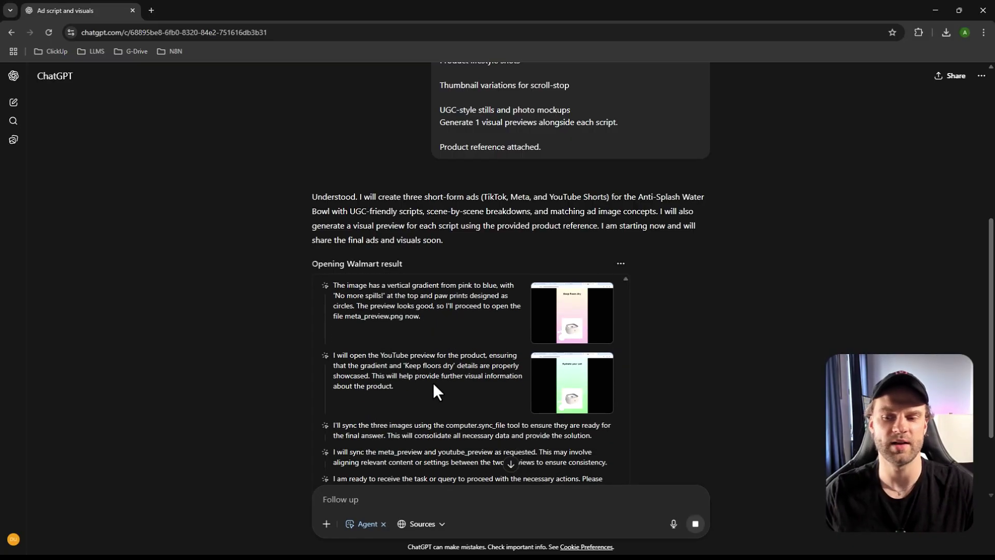
{"action": "scroll", "coordinate": [433, 383], "scroll_direction": "up", "scroll_amount": 2}
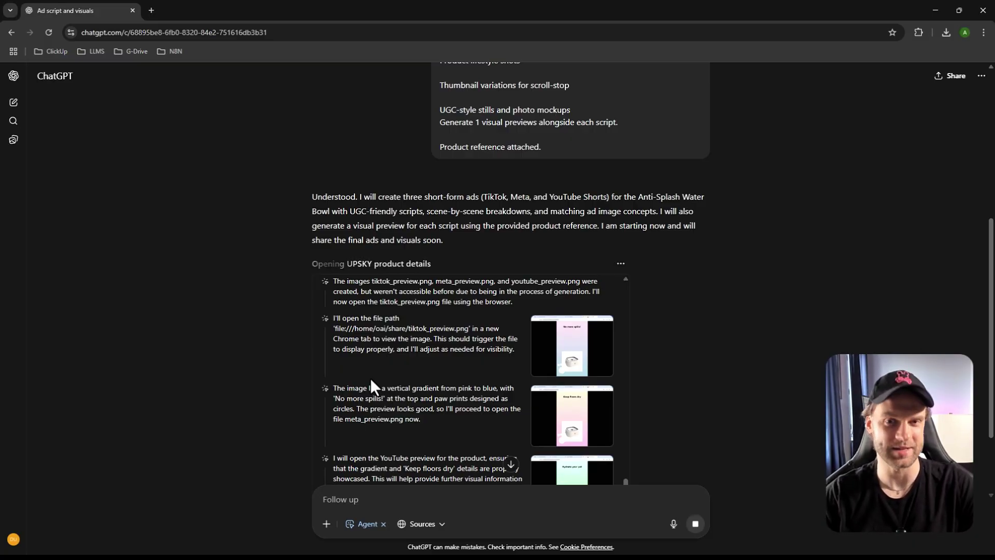
{"action": "scroll", "coordinate": [400, 363], "scroll_direction": "down", "scroll_amount": 3}
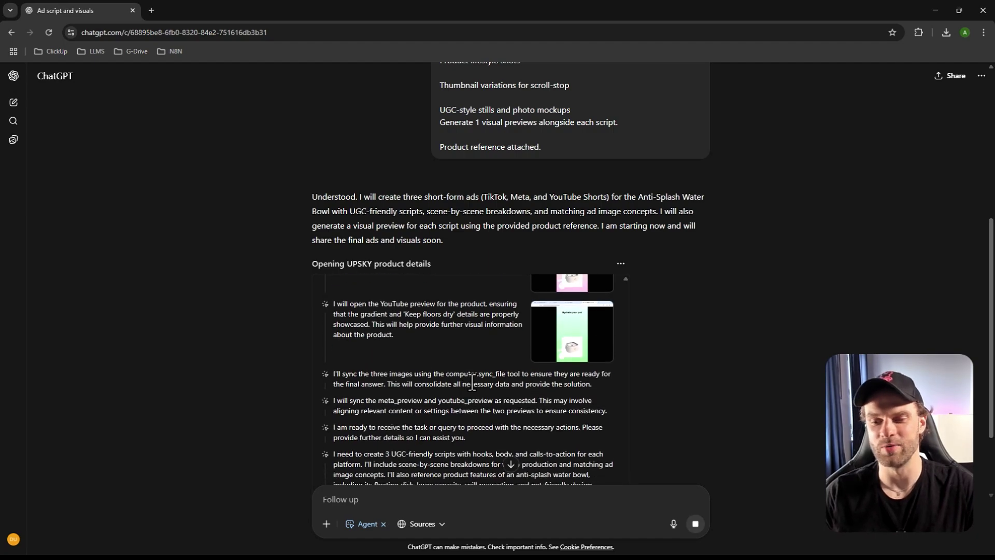
{"action": "scroll", "coordinate": [515, 363], "scroll_direction": "up", "scroll_amount": 4}
{"action": "scroll", "coordinate": [553, 371], "scroll_direction": "up", "scroll_amount": 1}
- View the TikTok preview full size, then scroll to the finished six-scene TikTok script
{"action": "left_click", "coordinate": [570, 372]}
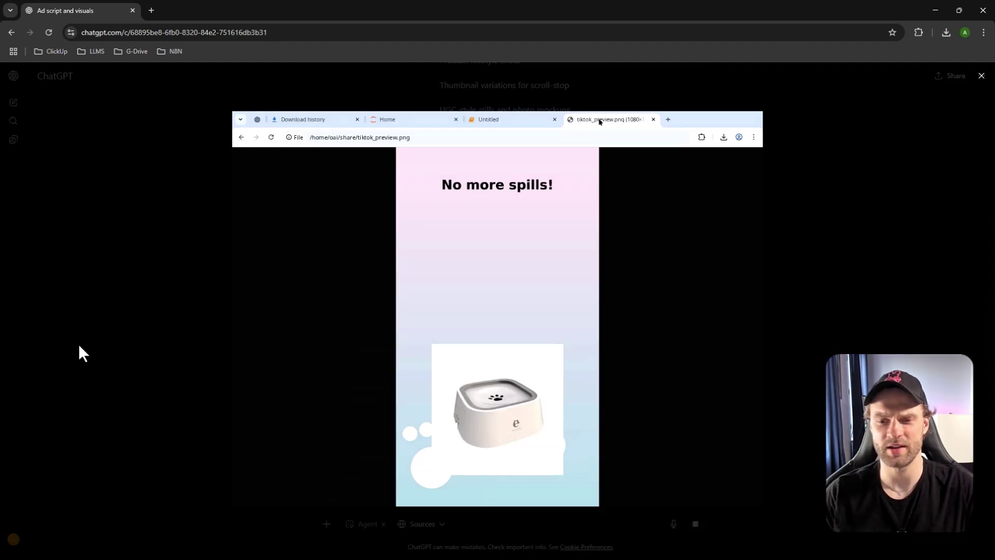
{"action": "left_click", "coordinate": [149, 330]}
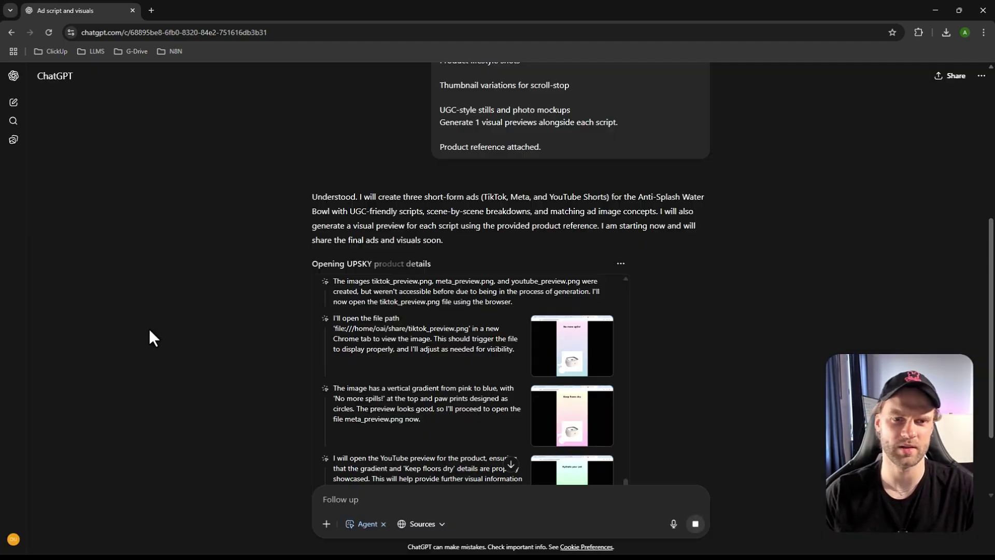
{"action": "scroll", "coordinate": [488, 362], "scroll_direction": "down", "scroll_amount": 6}
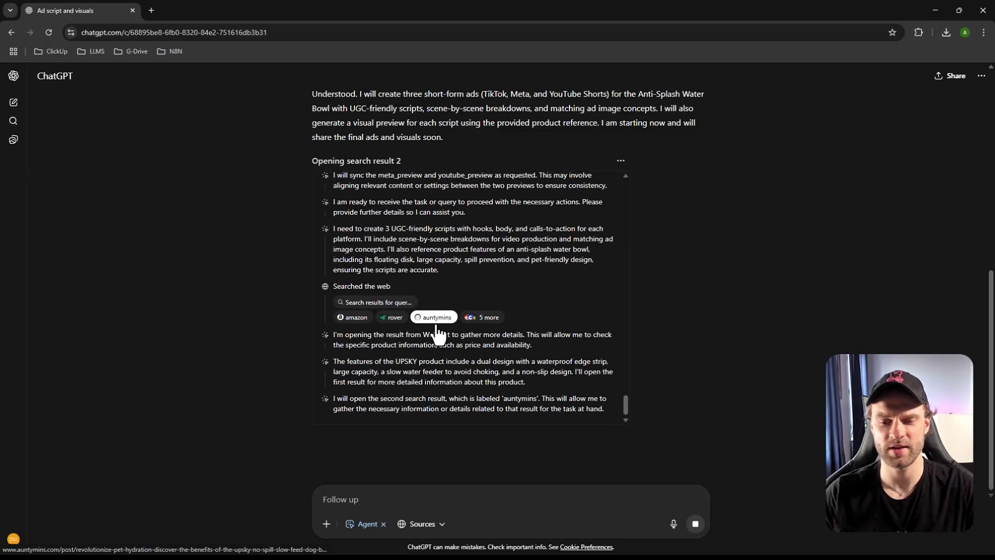
{"action": "scroll", "coordinate": [435, 324], "scroll_direction": "up", "scroll_amount": 3}
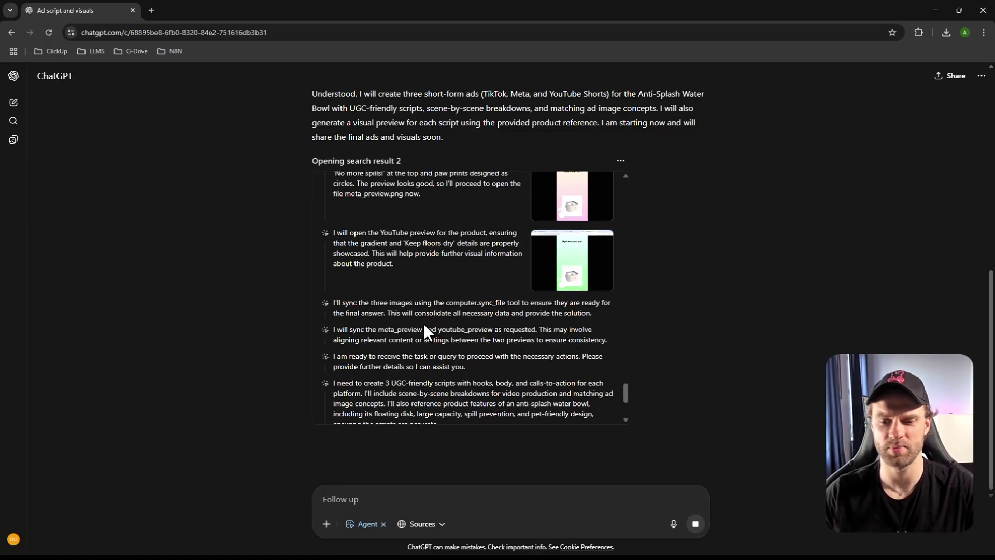
{"action": "scroll", "coordinate": [424, 326], "scroll_direction": "down", "scroll_amount": 2}
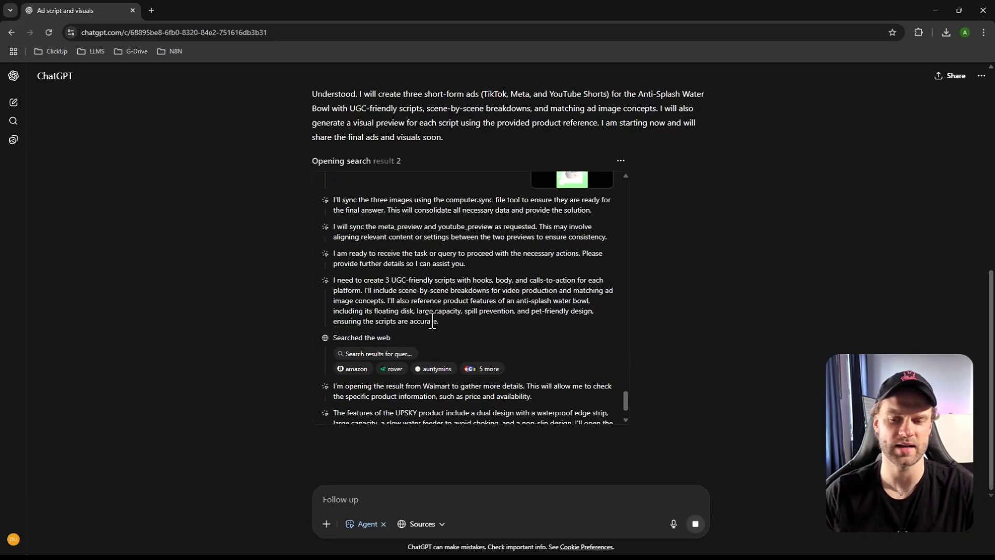
{"action": "scroll", "coordinate": [452, 317], "scroll_direction": "down", "scroll_amount": 1}
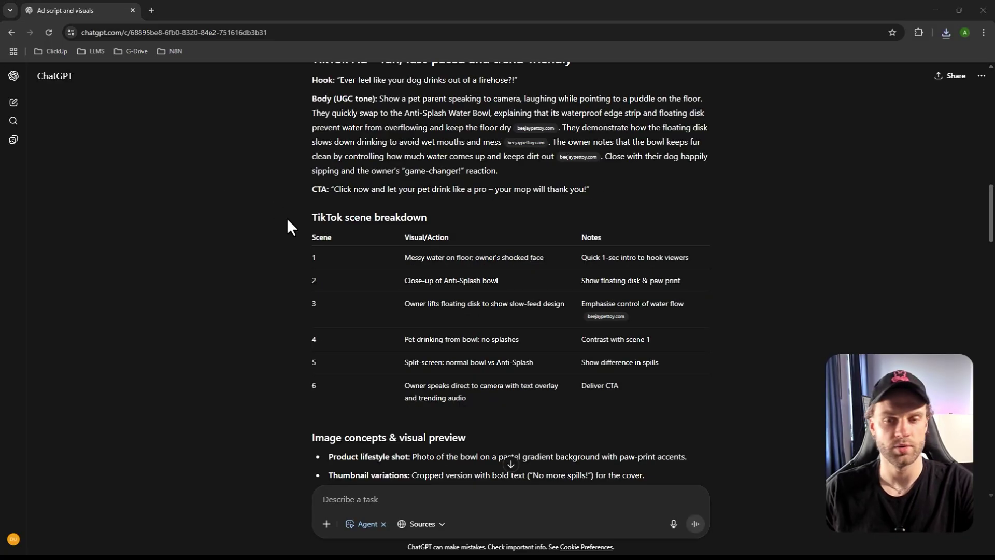
{"action": "scroll", "coordinate": [296, 228], "scroll_direction": "up", "scroll_amount": 1}
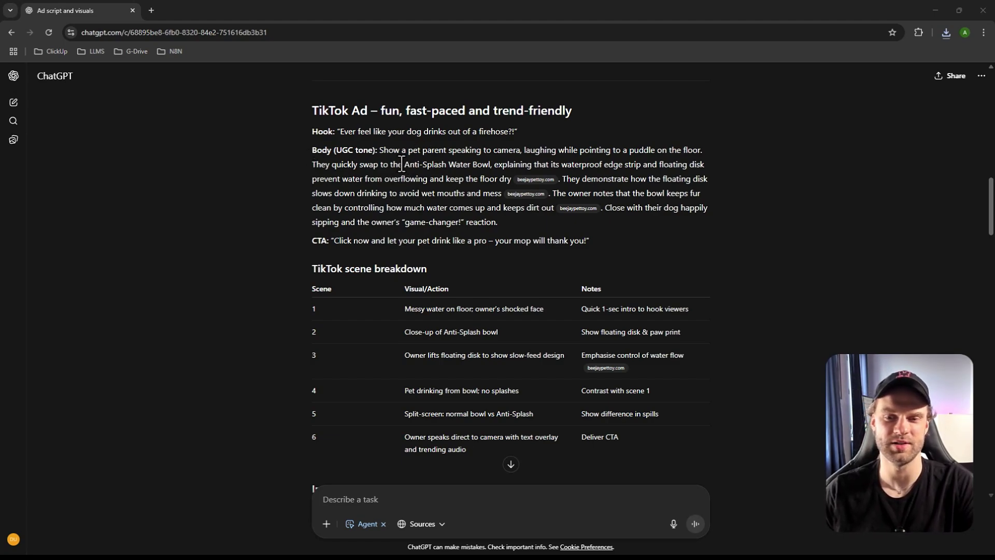
{"action": "double_click", "coordinate": [390, 150]}
{"action": "left_click_drag", "start_coordinate": [423, 161], "coordinate": [498, 223]}
{"action": "scroll", "coordinate": [446, 223], "scroll_direction": "down", "scroll_amount": 1}
{"action": "left_click", "coordinate": [444, 222]}
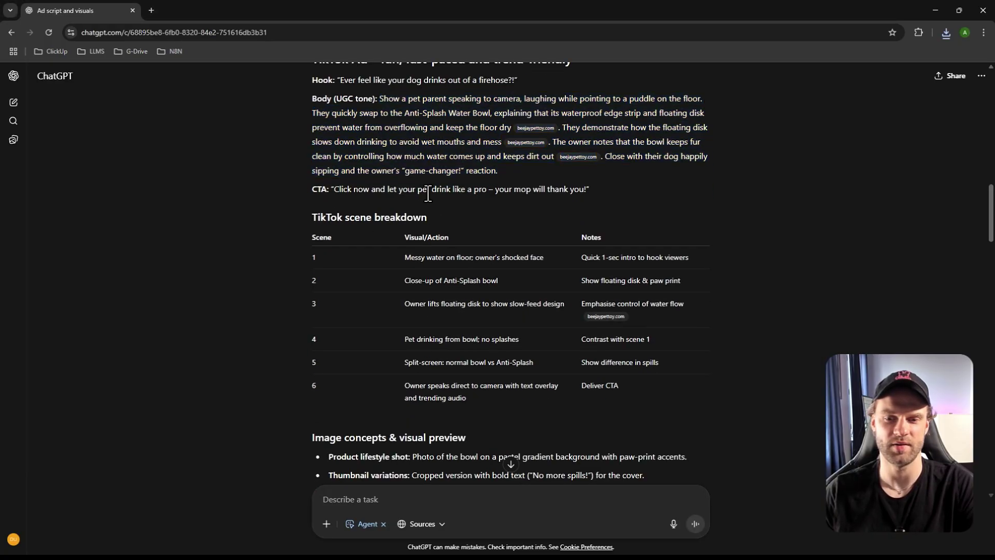
{"action": "scroll", "coordinate": [436, 213], "scroll_direction": "down", "scroll_amount": 2}
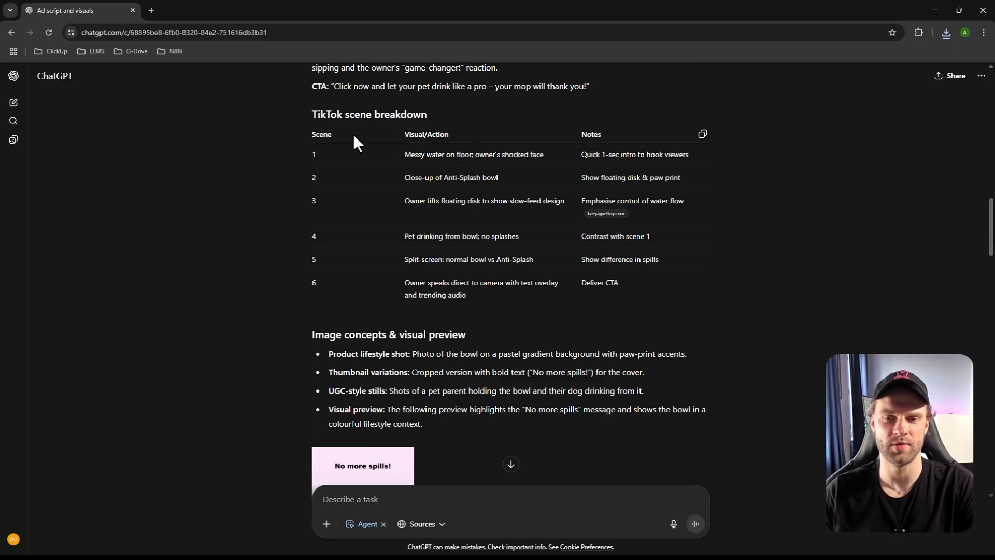
{"action": "left_click_drag", "start_coordinate": [404, 155], "coordinate": [517, 155]}
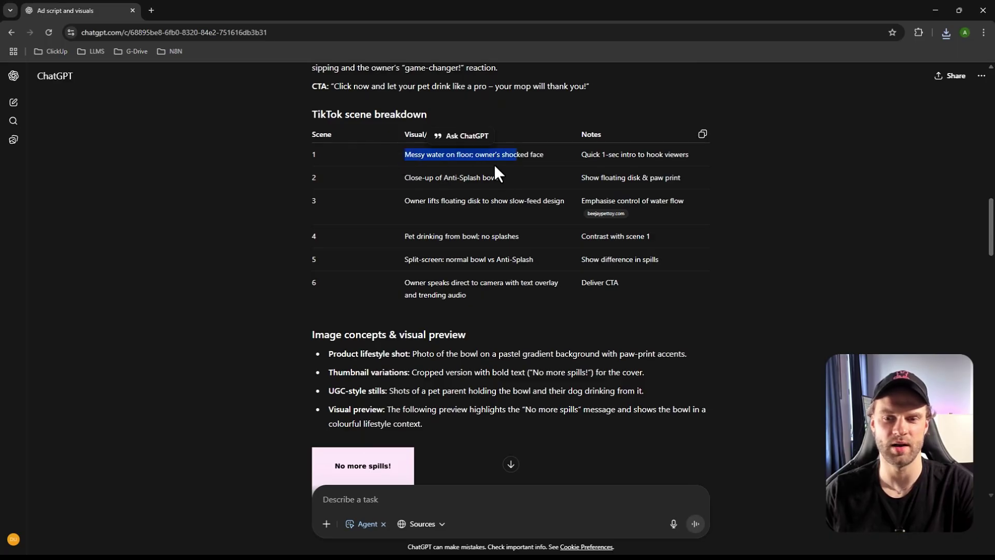
{"action": "left_click", "coordinate": [245, 217]}
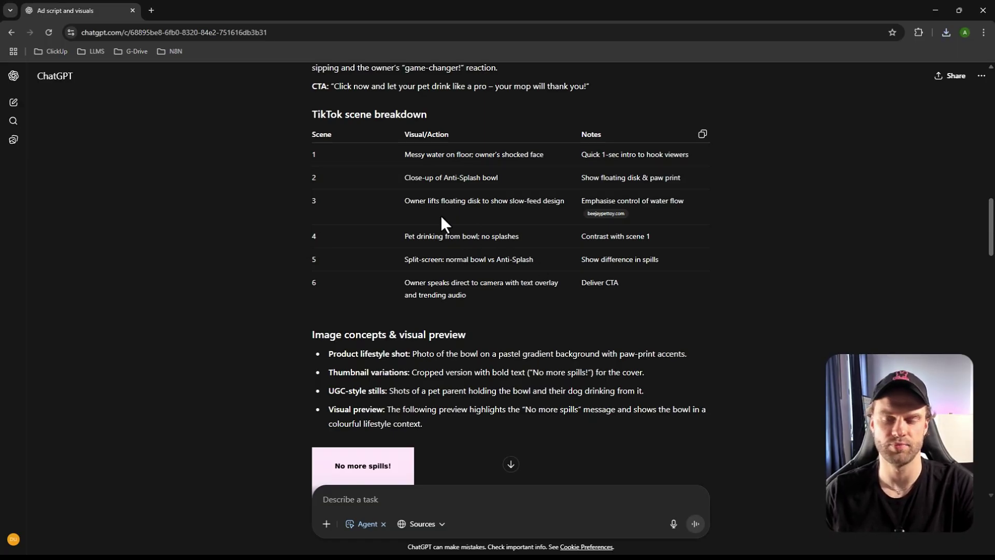
{"action": "scroll", "coordinate": [414, 230], "scroll_direction": "down", "scroll_amount": 2}
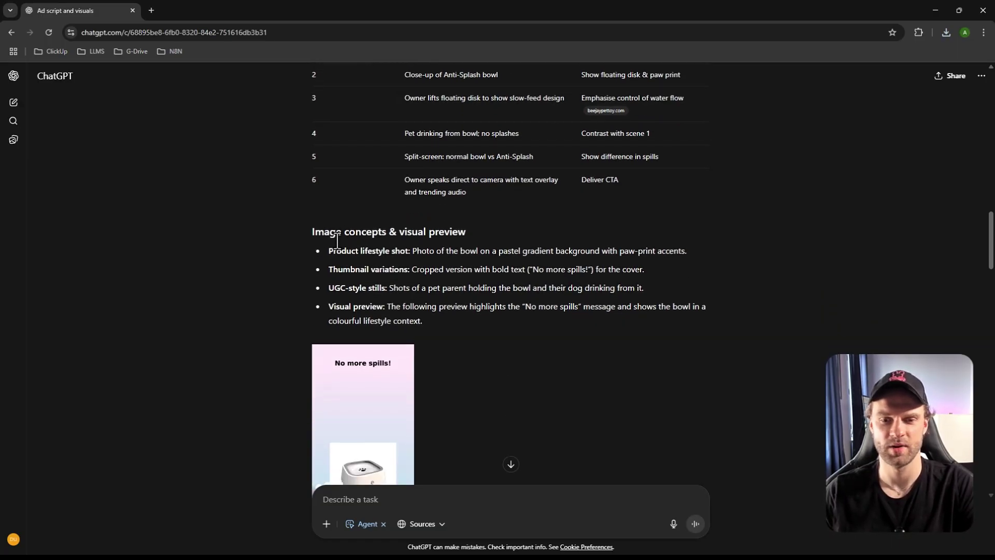
{"action": "double_click", "coordinate": [374, 252]}
{"action": "scroll", "coordinate": [409, 254], "scroll_direction": "down", "scroll_amount": 2}
{"action": "left_click", "coordinate": [436, 243]}
{"action": "scroll", "coordinate": [450, 237], "scroll_direction": "down", "scroll_amount": 1}
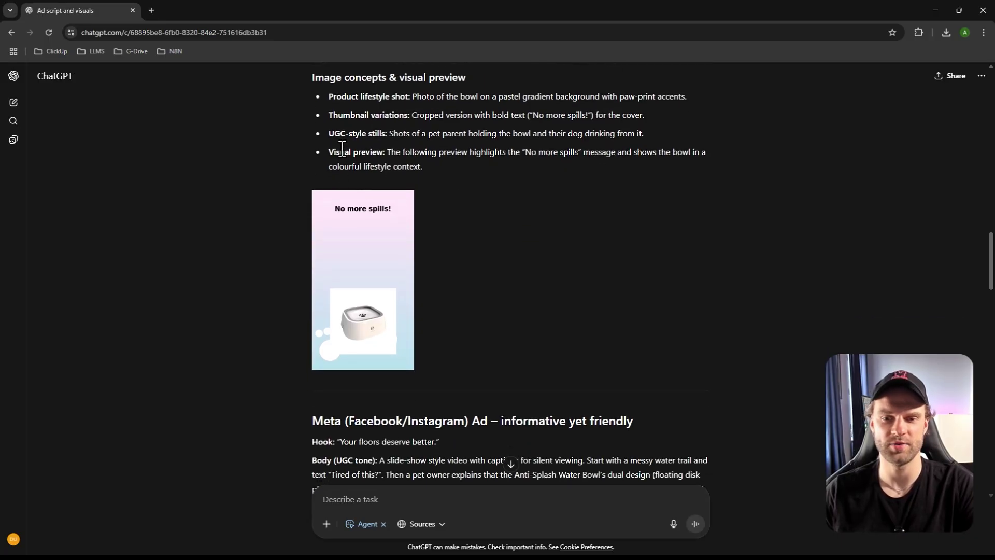
{"action": "double_click", "coordinate": [371, 152]}
{"action": "left_click", "coordinate": [412, 155]}
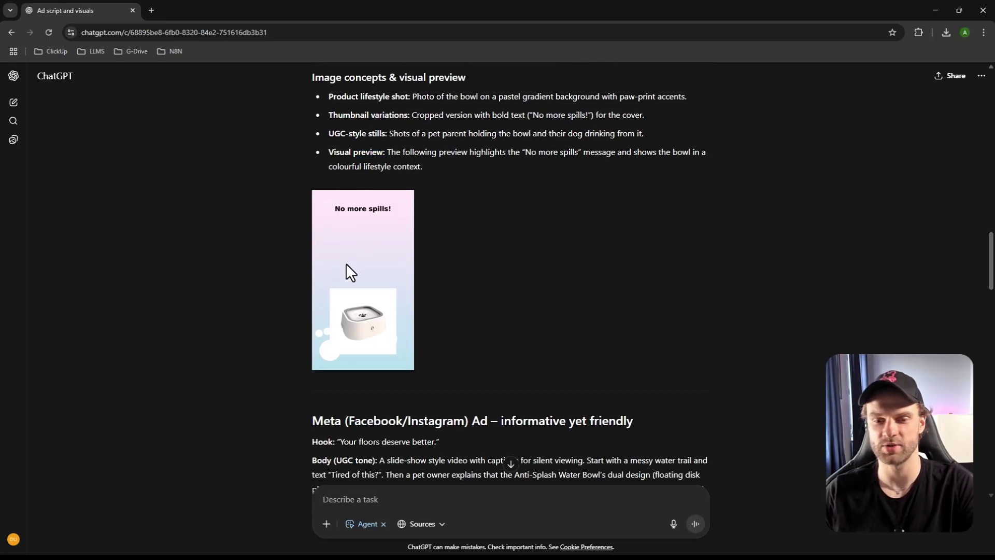
- Save the 'No more spills!' TikTok preview image as tiktok_preview.png and open the download
{"action": "right_click", "coordinate": [353, 260]}
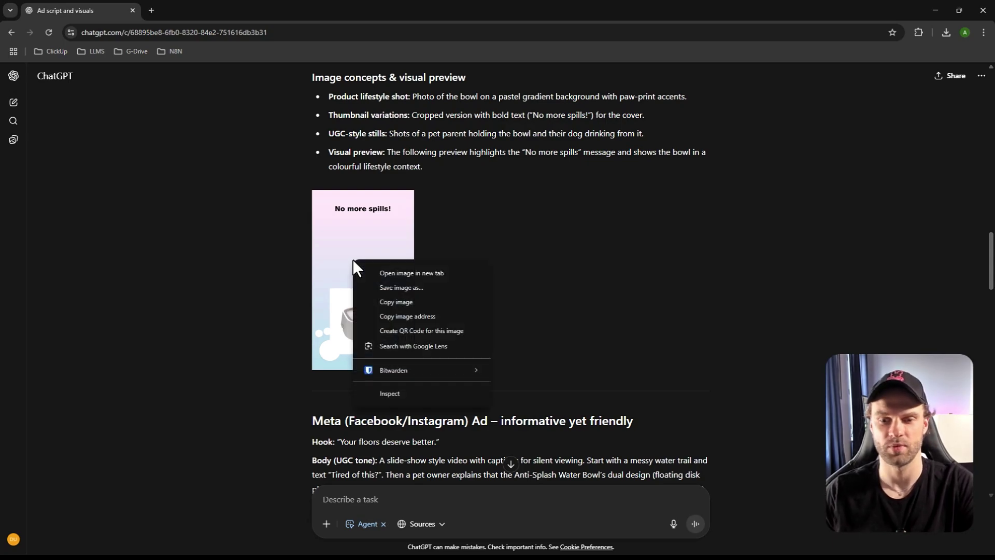
{"action": "left_click", "coordinate": [401, 287]}
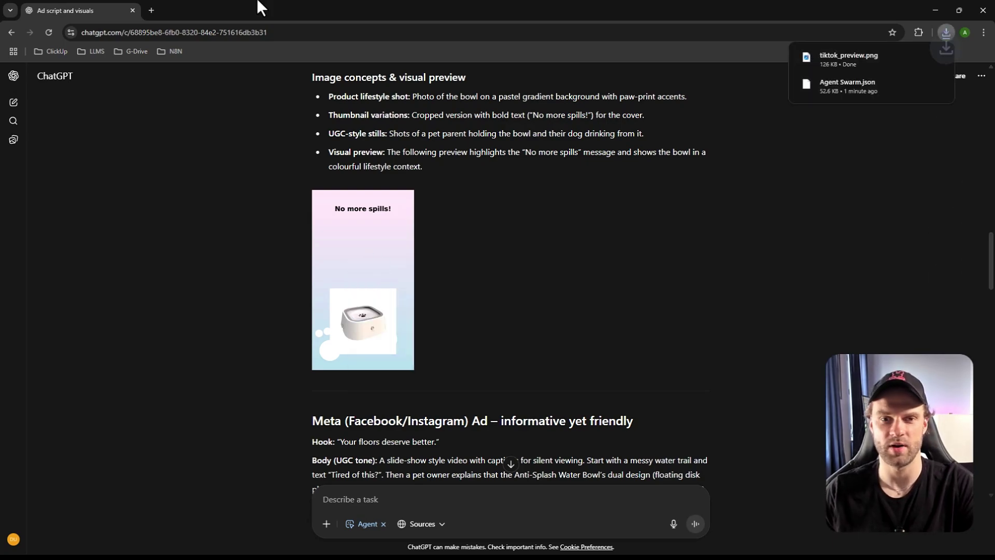
{"action": "left_click", "coordinate": [849, 58]}
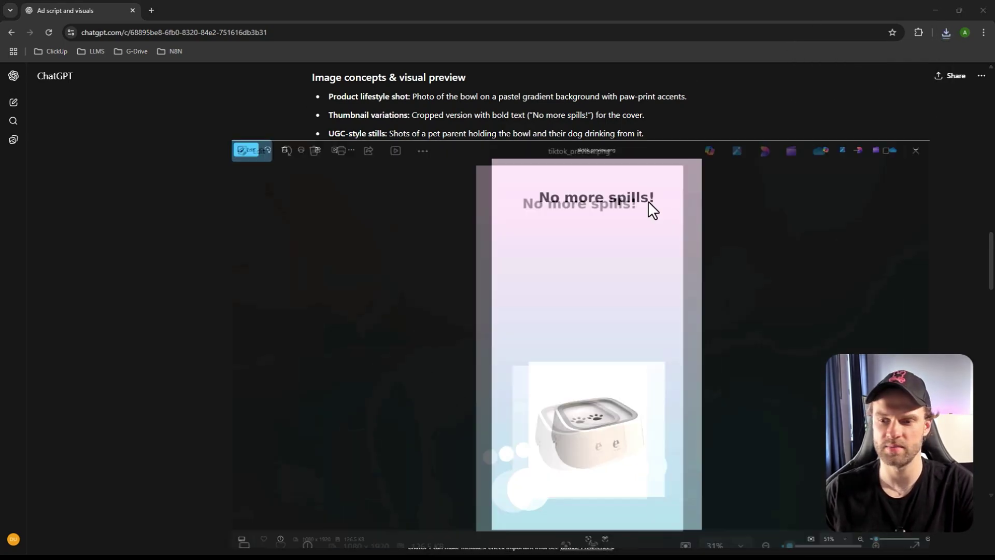
- Look over the 1080 x 1920 preview in Windows Photos, then close it to return to the chat
{"action": "scroll", "coordinate": [467, 298], "scroll_direction": "up", "scroll_amount": 1}
{"action": "scroll", "coordinate": [460, 289], "scroll_direction": "down", "scroll_amount": 1}
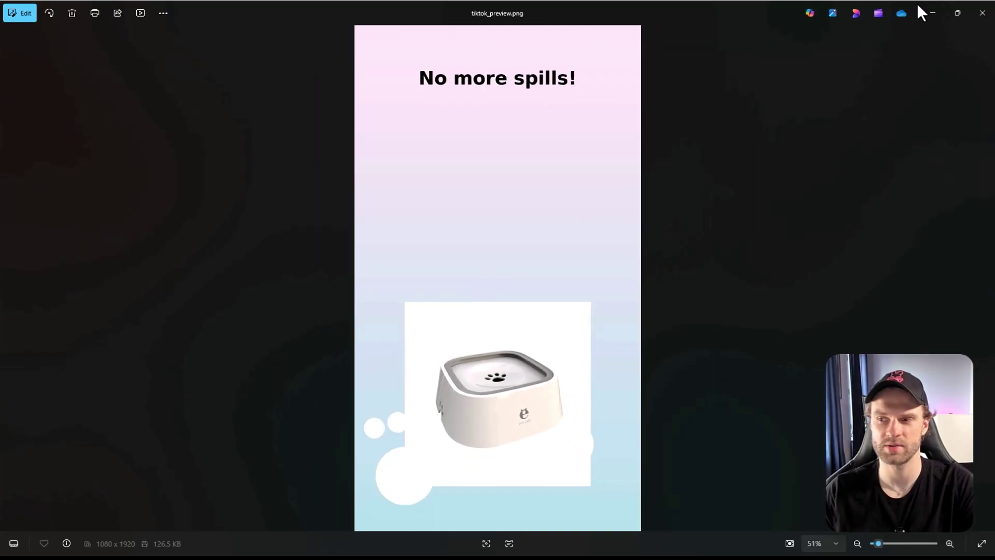
{"action": "left_click", "coordinate": [982, 13]}
{"action": "scroll", "coordinate": [321, 311], "scroll_direction": "down", "scroll_amount": 3}
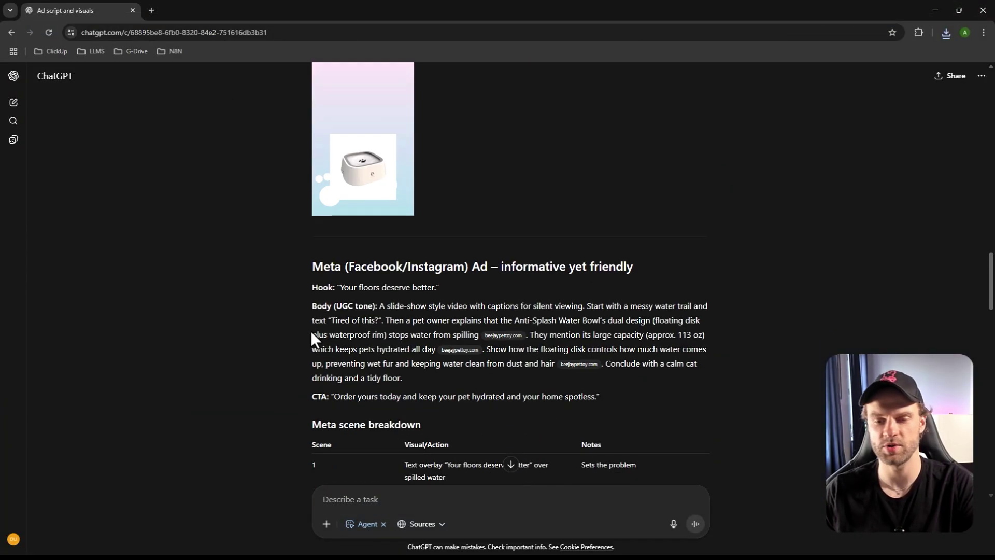
{"action": "scroll", "coordinate": [356, 331], "scroll_direction": "down", "scroll_amount": 4}
{"action": "scroll", "coordinate": [373, 233], "scroll_direction": "up", "scroll_amount": 1}
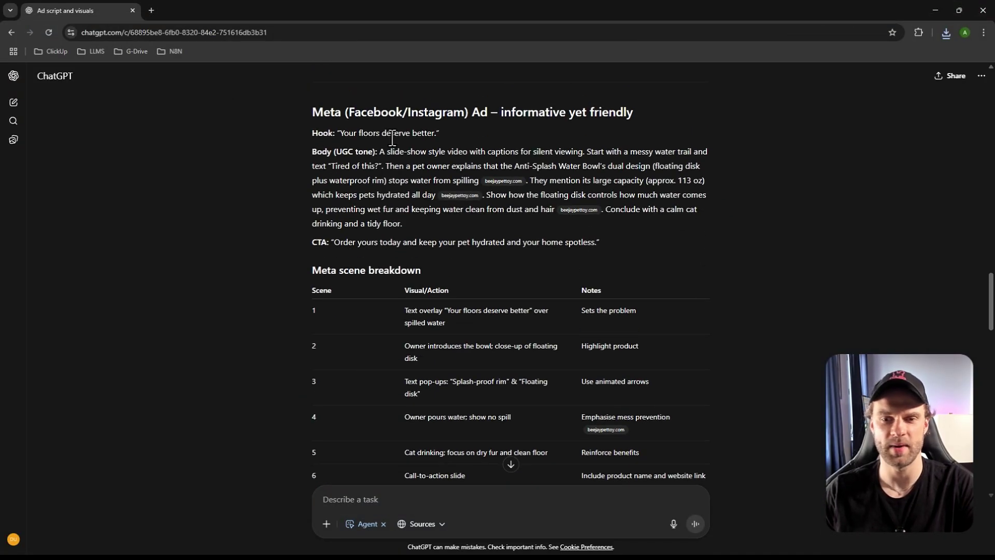
{"action": "scroll", "coordinate": [399, 257], "scroll_direction": "down", "scroll_amount": 2}
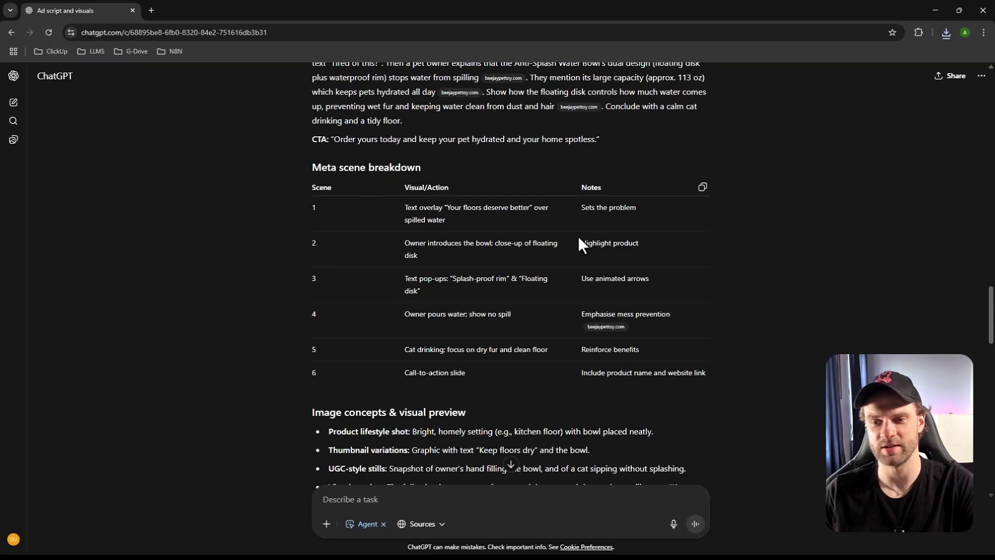
{"action": "scroll", "coordinate": [621, 220], "scroll_direction": "down", "scroll_amount": 1}
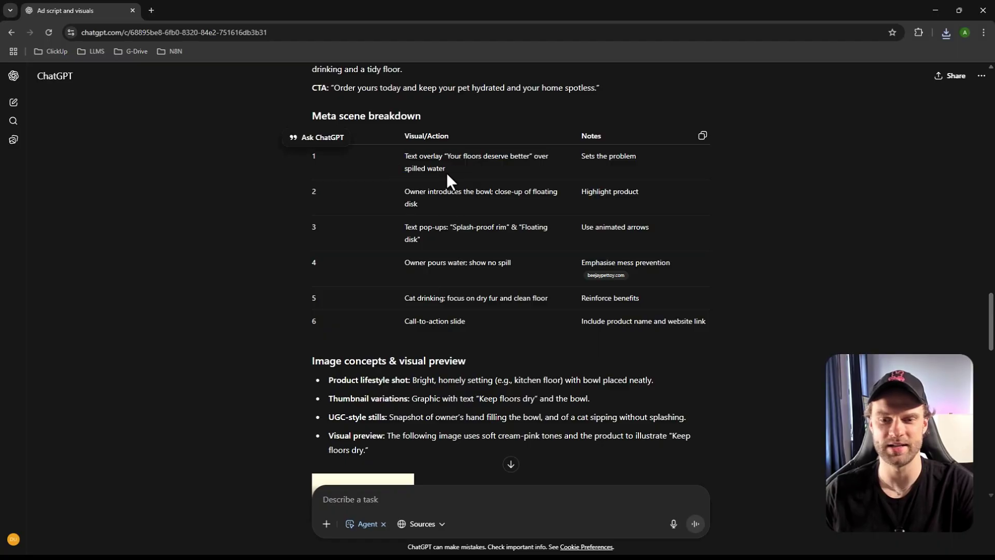
{"action": "scroll", "coordinate": [446, 218], "scroll_direction": "down", "scroll_amount": 5}
{"action": "scroll", "coordinate": [374, 214], "scroll_direction": "down", "scroll_amount": 10}
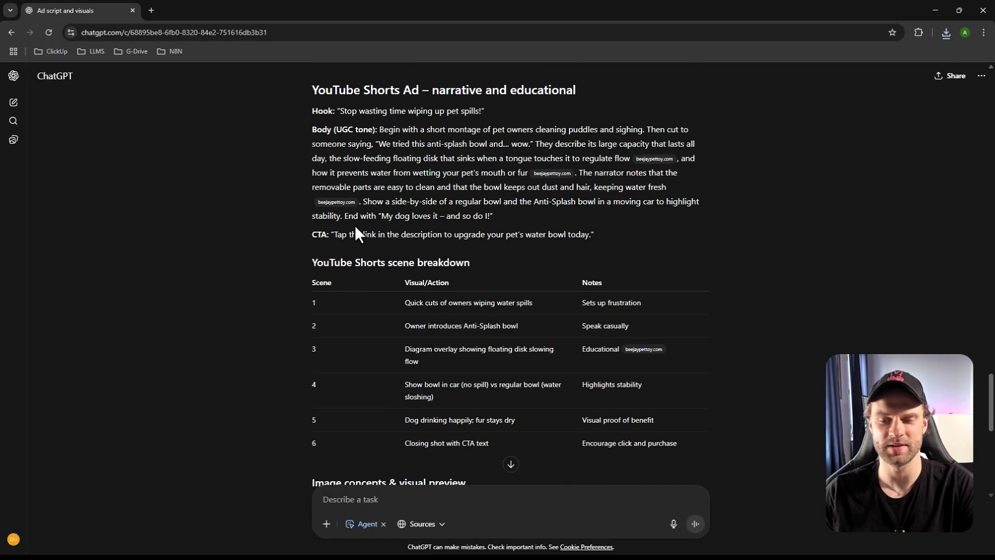
{"action": "scroll", "coordinate": [389, 259], "scroll_direction": "down", "scroll_amount": 6}
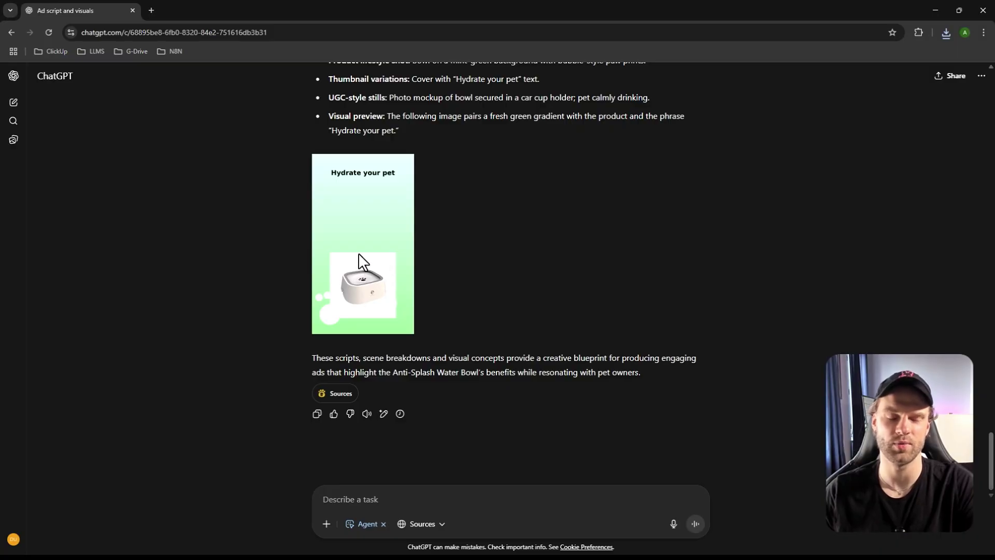
{"action": "scroll", "coordinate": [360, 251], "scroll_direction": "up", "scroll_amount": 2}
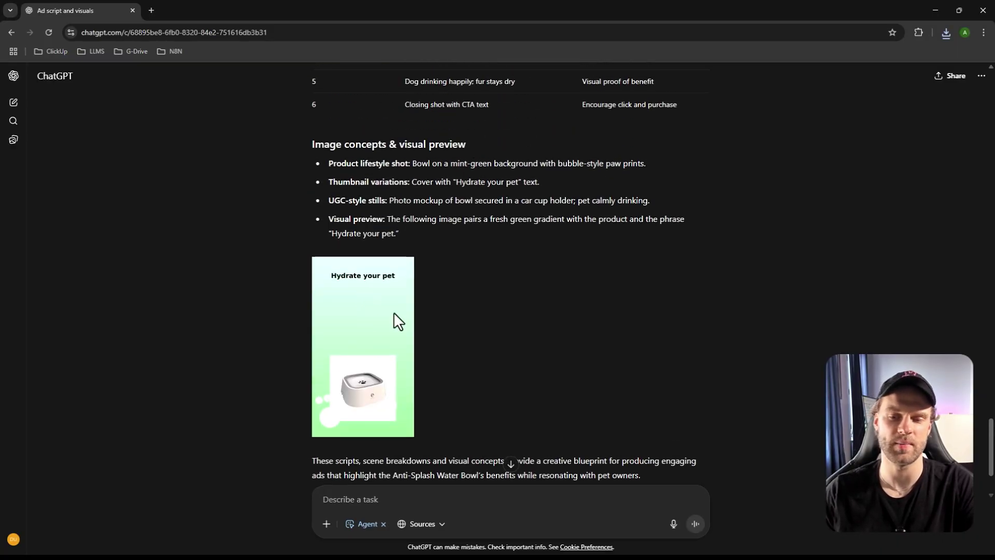
{"action": "scroll", "coordinate": [353, 307], "scroll_direction": "up", "scroll_amount": 4}
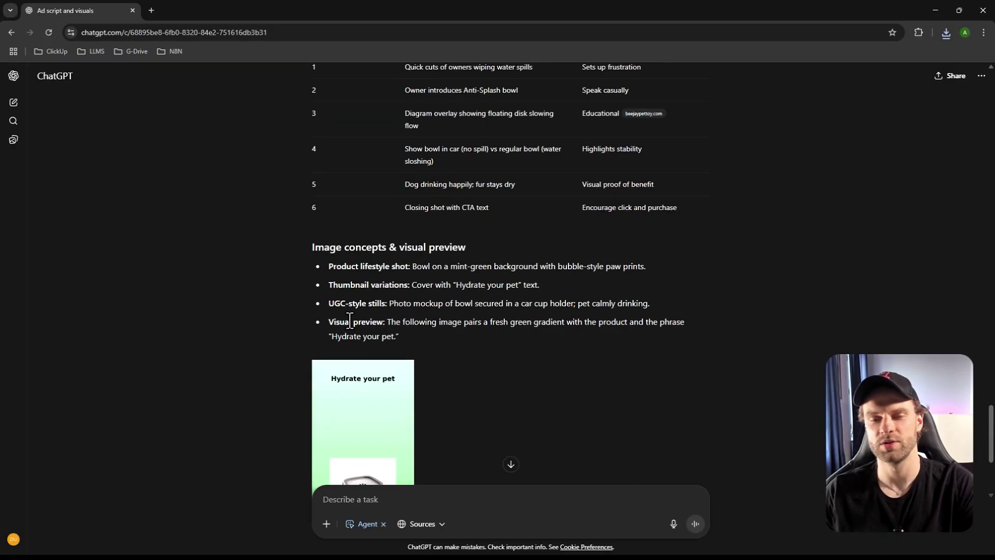
{"action": "scroll", "coordinate": [346, 332], "scroll_direction": "up", "scroll_amount": 1}
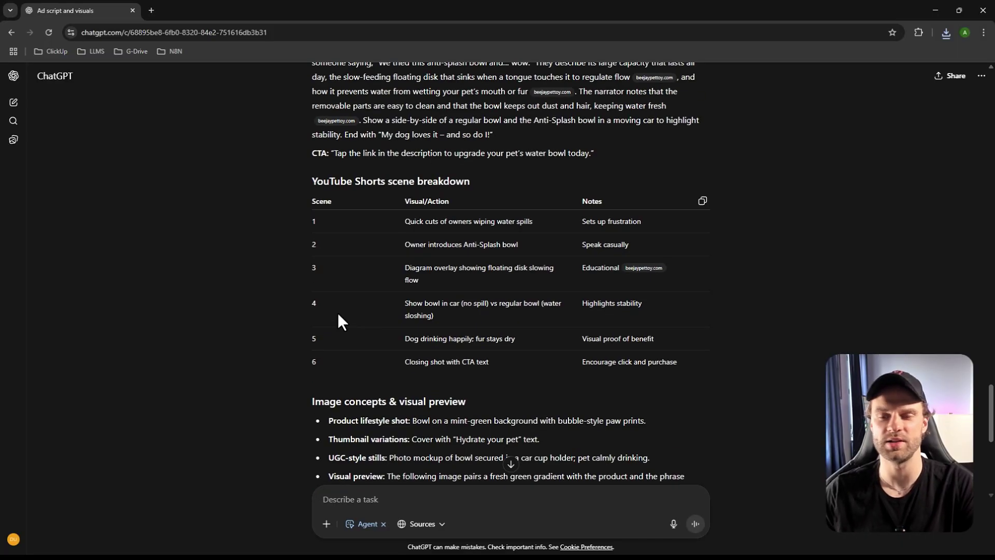
{"action": "scroll", "coordinate": [338, 317], "scroll_direction": "up", "scroll_amount": 2}
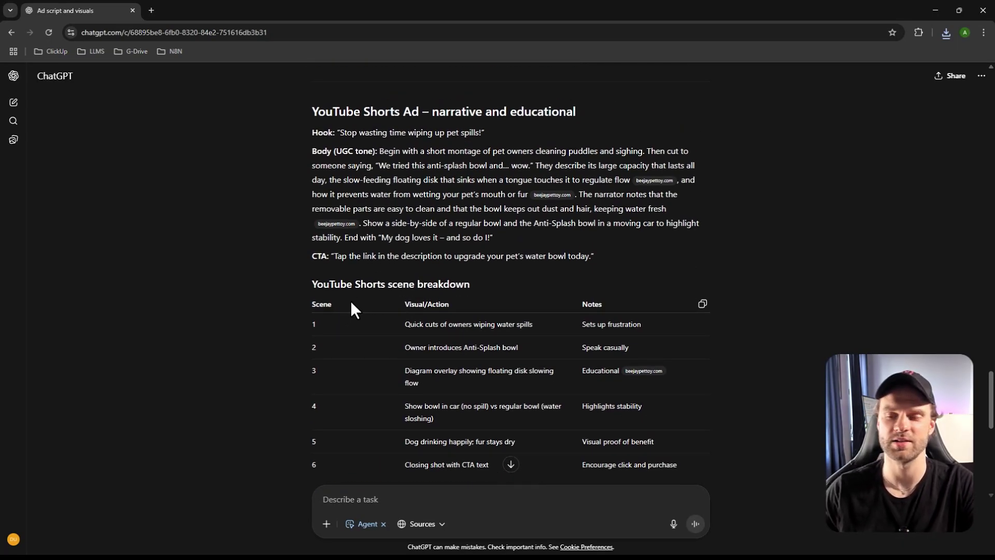
{"action": "scroll", "coordinate": [352, 274], "scroll_direction": "up", "scroll_amount": 4}
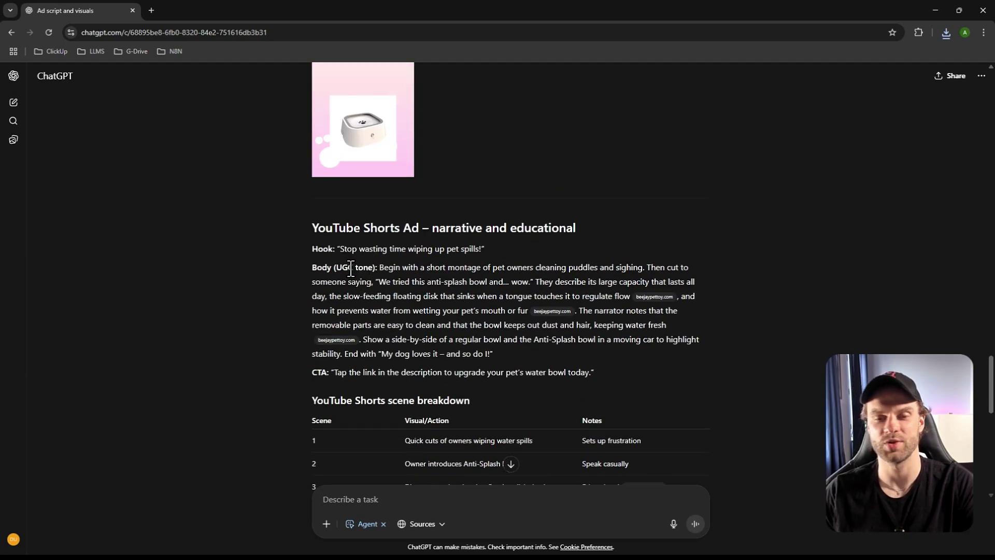